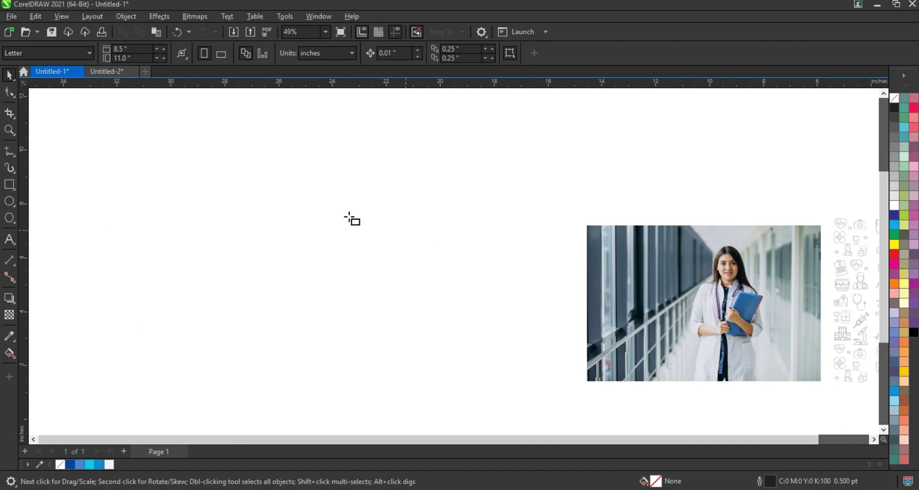
Draw a square about 8.94 inches wide in the empty area beside the photo and shift it slightly upward.
left_click_drag(224, 187, 361, 428)
left_click(9, 75)
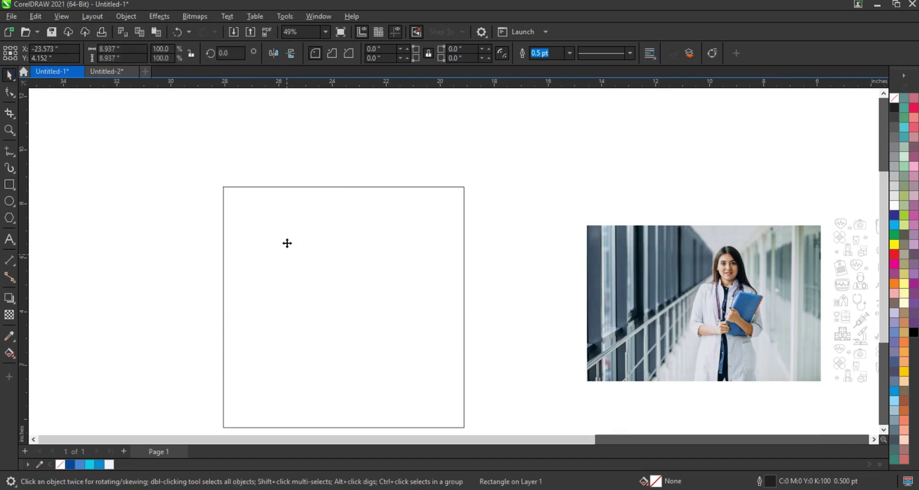
left_click_drag(287, 243, 292, 240)
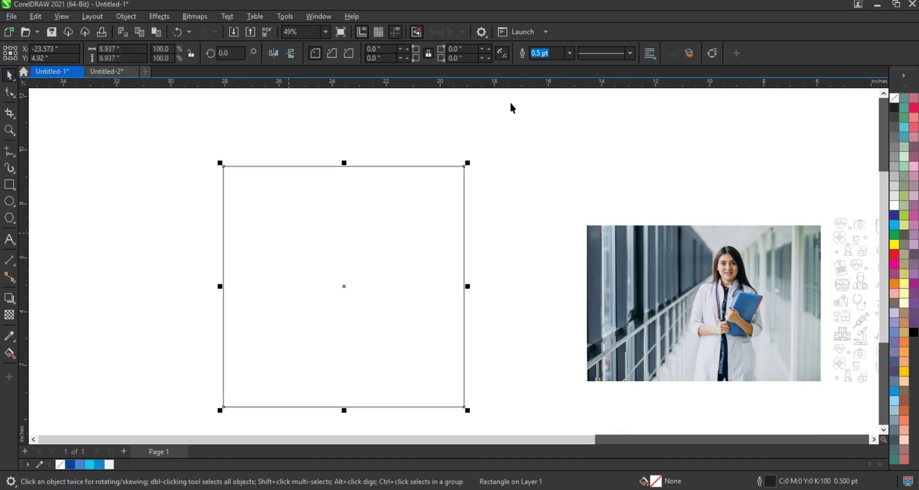
Set the square's outline to 4 pt and add a vertically centred copy shortened to about 4.63 inches tall.
left_click(569, 56)
left_click(552, 137)
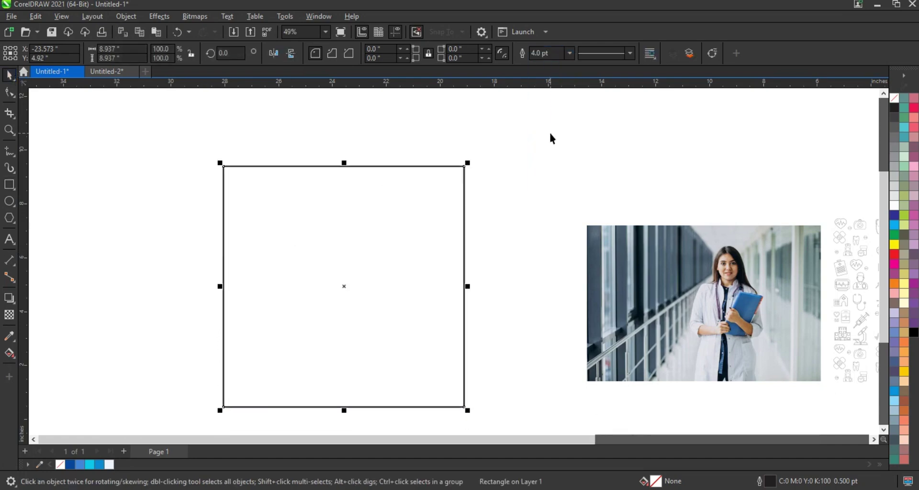
left_click(551, 171)
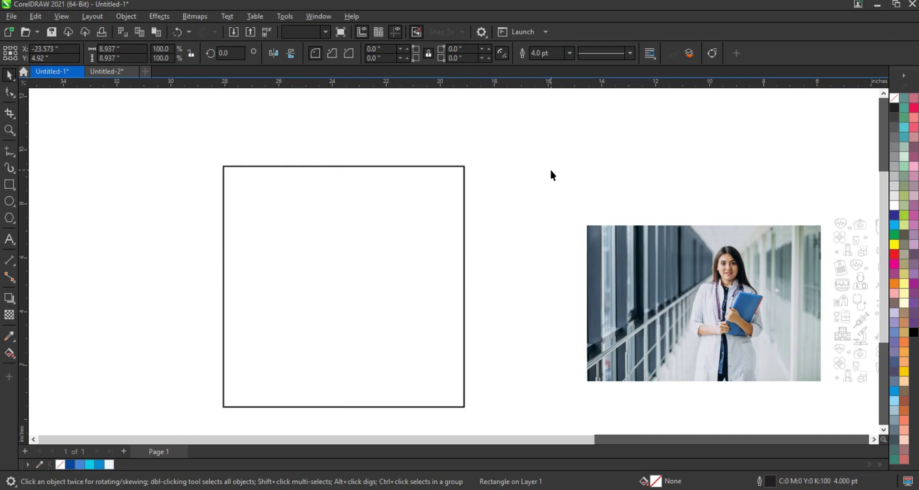
left_click(385, 254)
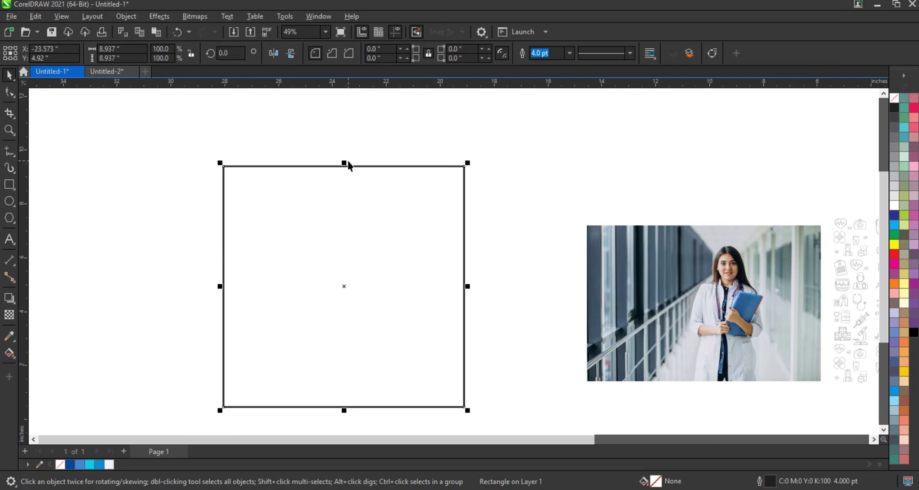
left_click_drag(348, 165, 345, 222)
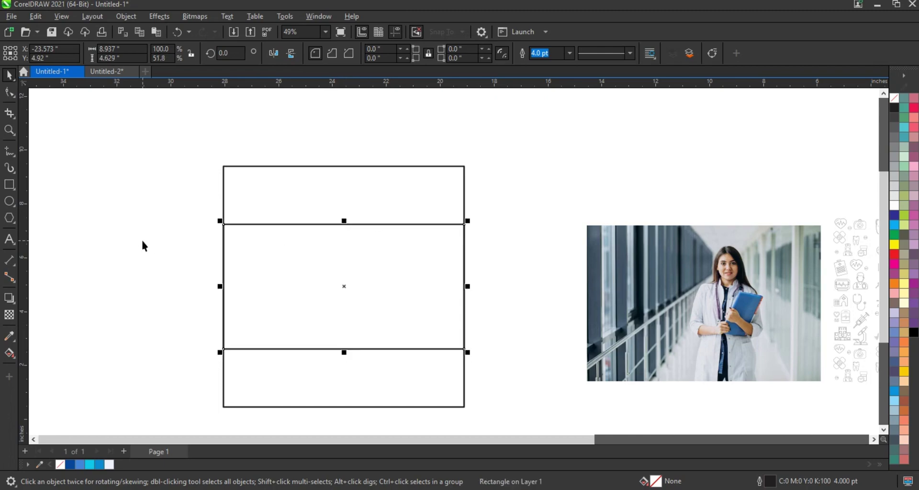
Copy the height value of the middle rectangle.
left_click(9, 130)
left_click_drag(295, 251, 554, 369)
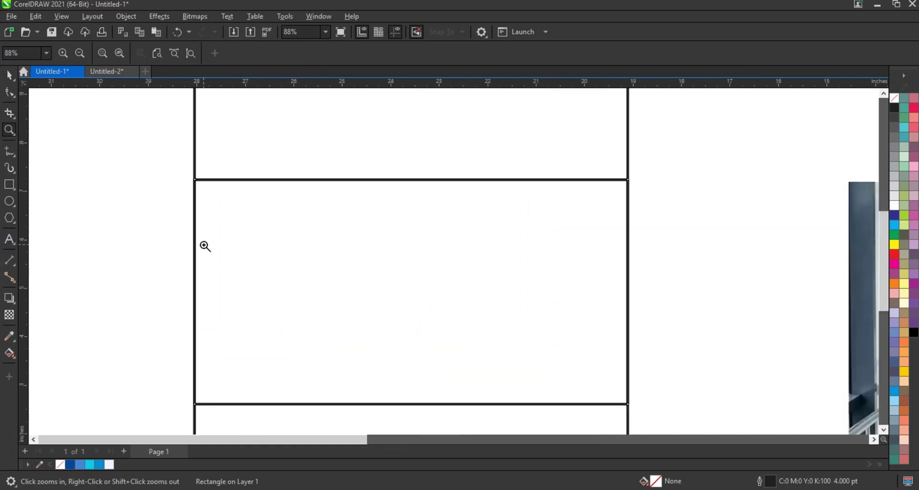
left_click(9, 203)
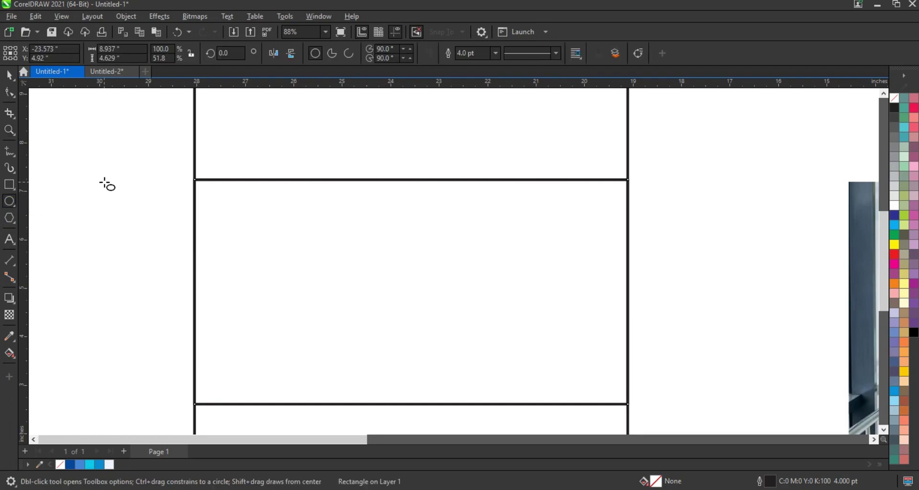
left_click(219, 187)
key("space")
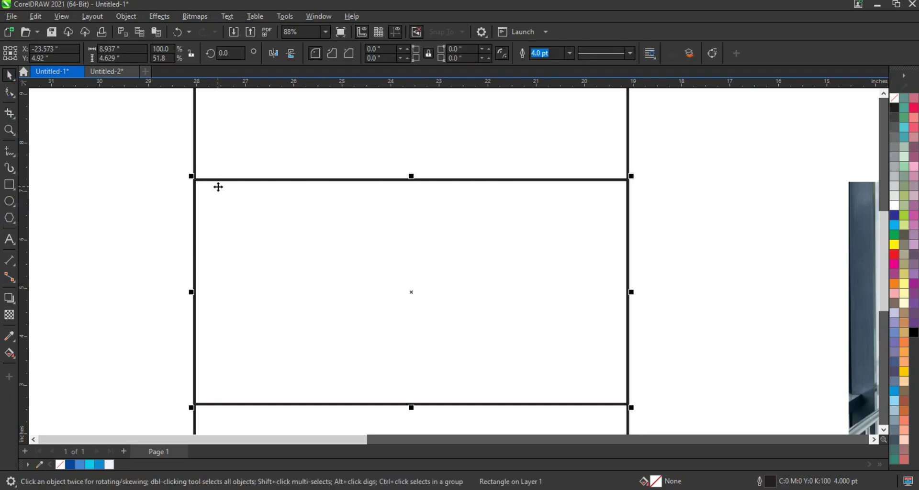
left_click(101, 58)
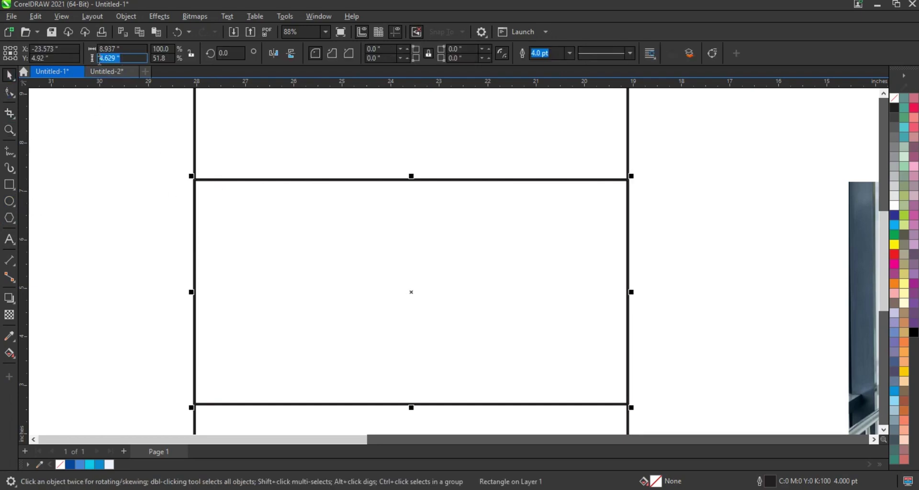
right_click(102, 58)
left_click(123, 94)
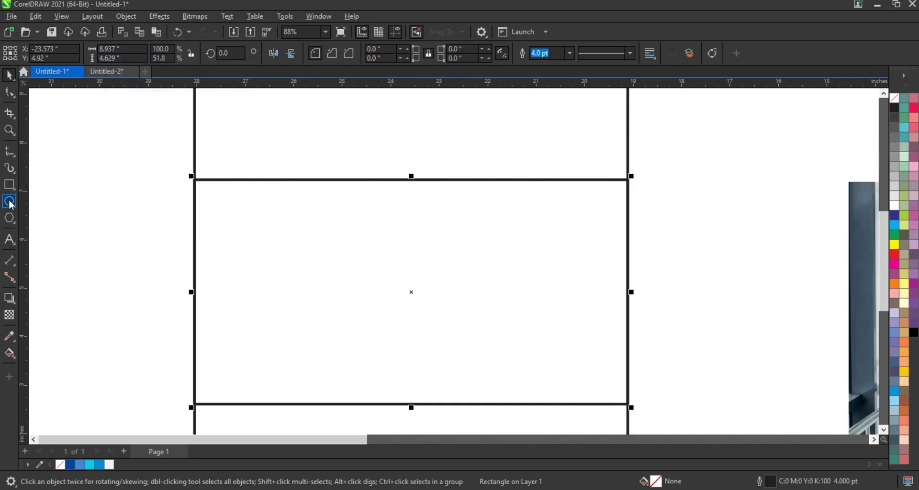
Draw a circle beside the middle rectangle and set its width and height to the copied 4.629 inches.
left_click(10, 201)
left_click_drag(75, 212, 144, 335)
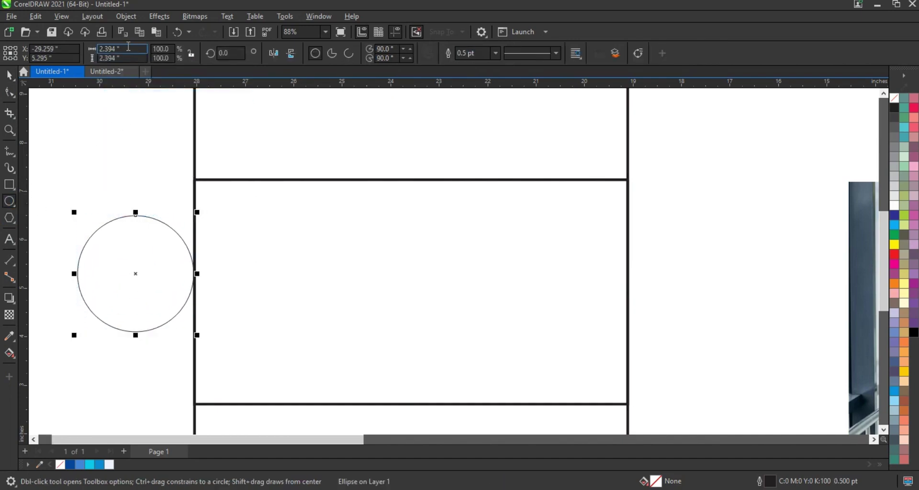
double_click(128, 48)
key("ctrl+v")
key("Tab")
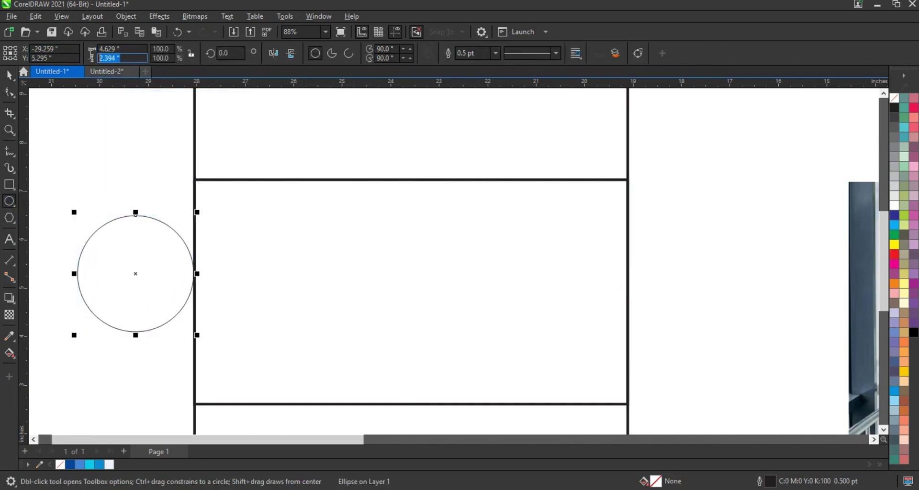
key("ctrl+v")
key("Return")
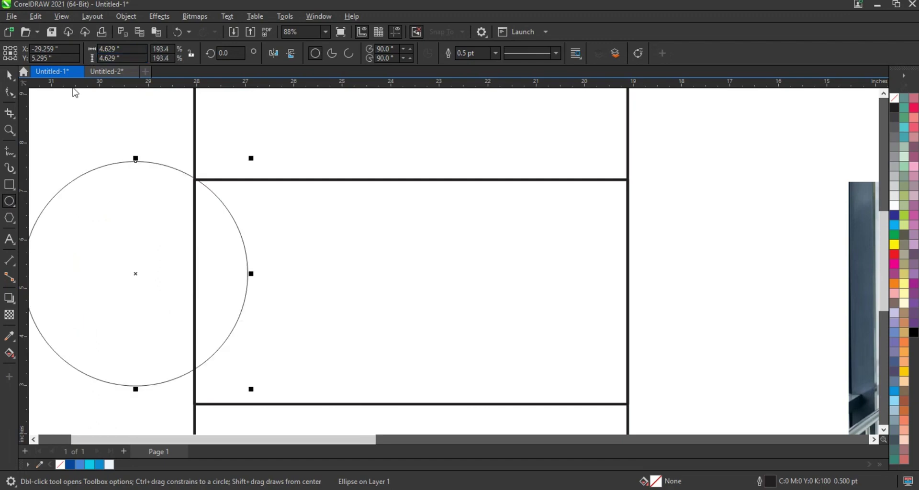
Align the circle vertically centred within the middle rectangle and move it horizontally into the rectangle's right half.
left_click(11, 77)
left_click(305, 216, "shift")
key("c")
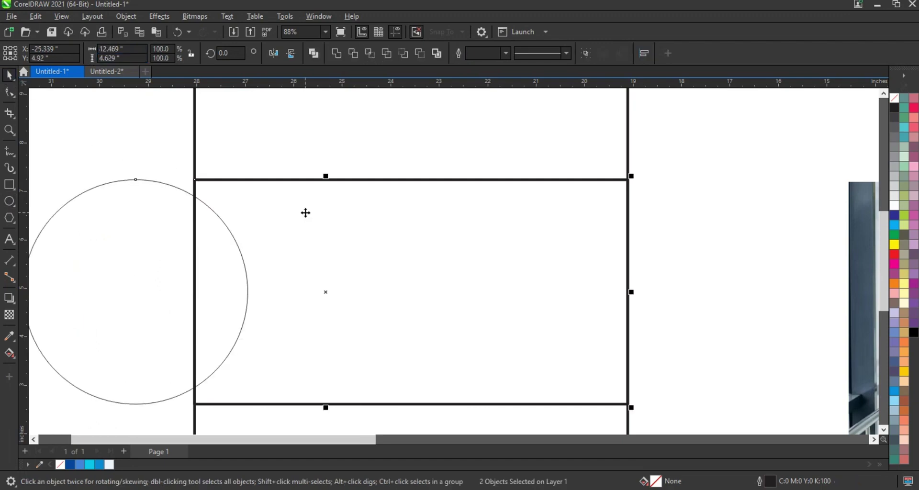
key("l")
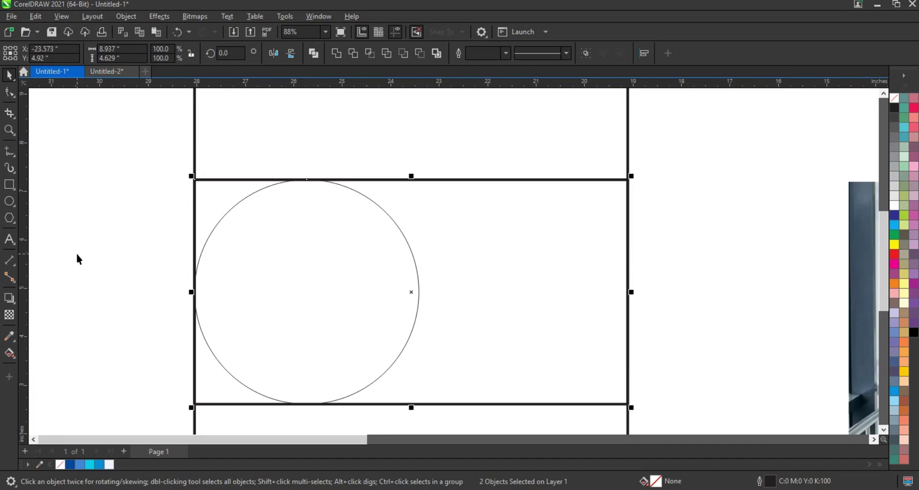
left_click(76, 257)
left_click_drag(284, 288, 458, 289)
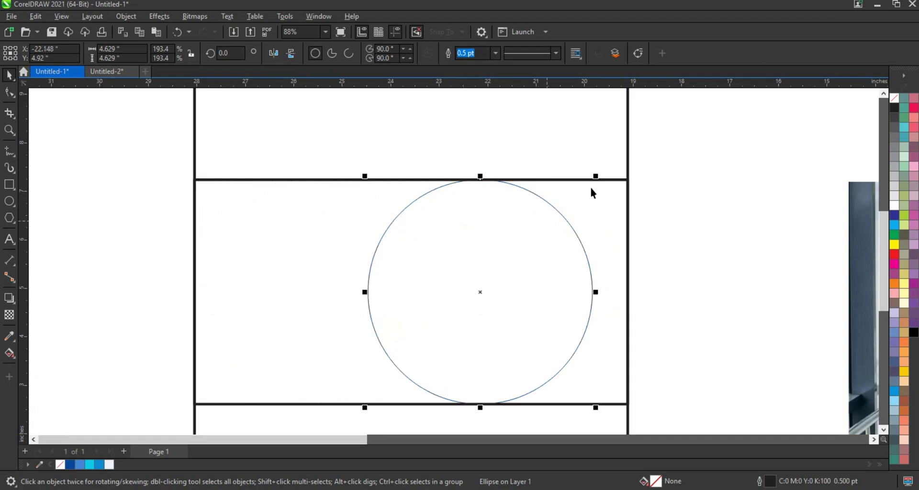
Make four progressively smaller concentric copies of the circle, one of them about 3.74 inches wide.
left_click_drag(596, 177, 574, 197)
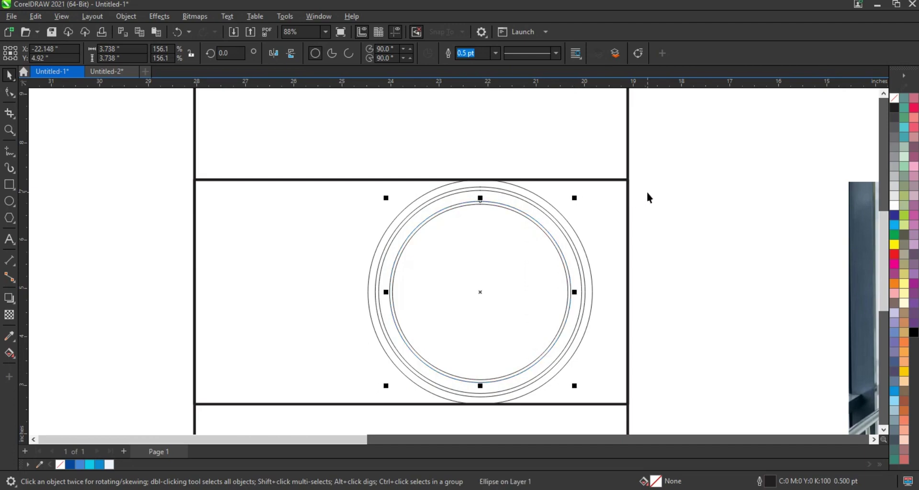
left_click(602, 192)
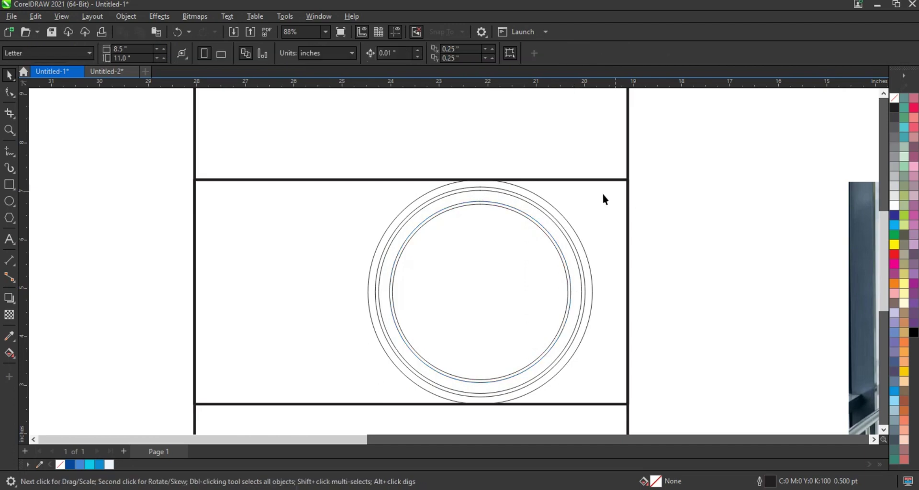
Create a small circle about 0.33 inches wide and align it with the middle rectangle's top edge.
left_click(517, 275)
left_click_drag(570, 383, 411, 257)
left_click(353, 215, "shift")
key("t")
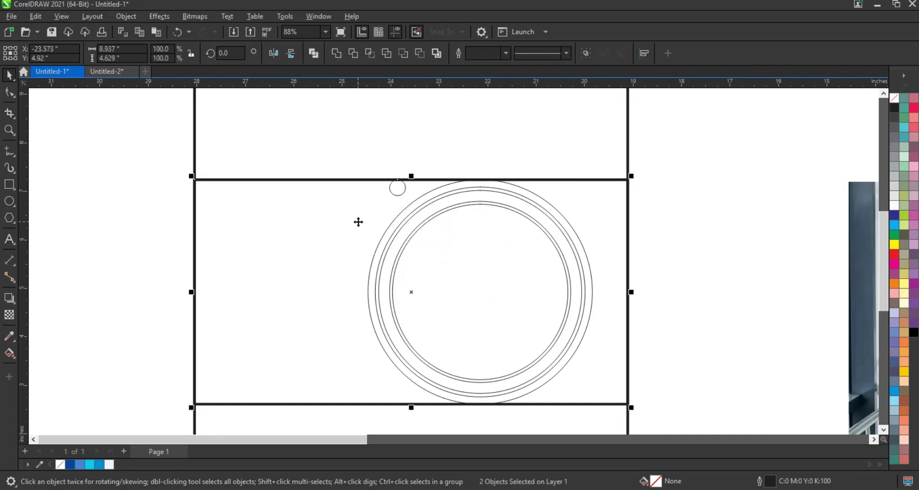
Move the small circle horizontally along the rectangle's top edge until it touches the large outer circle.
left_click(195, 224)
left_click(9, 131)
left_click_drag(341, 173, 534, 231)
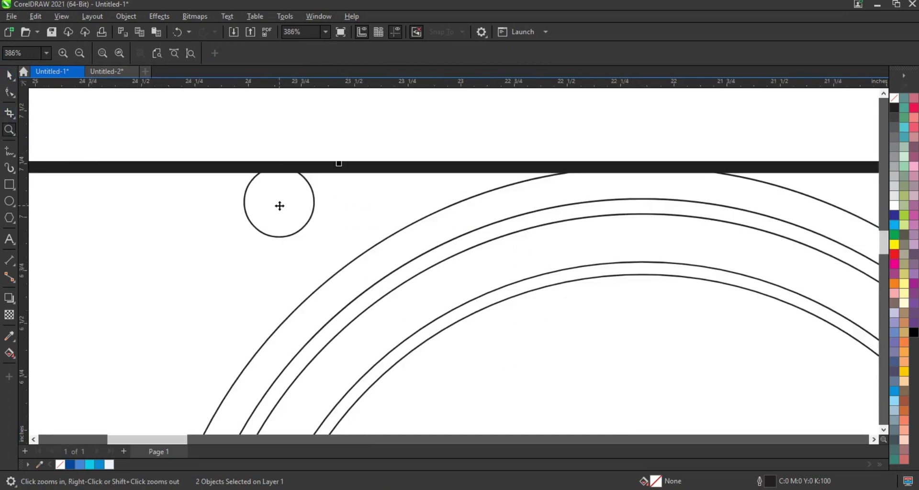
key("space")
left_click(312, 195)
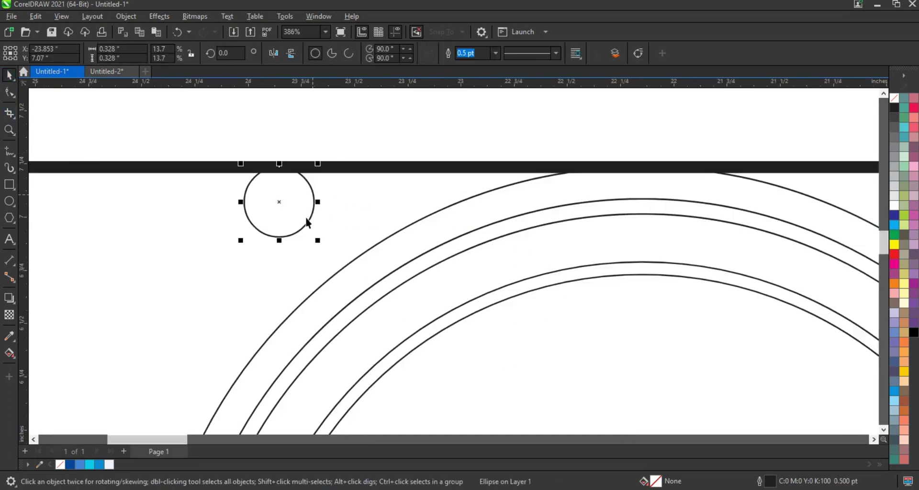
left_click_drag(279, 201, 381, 209)
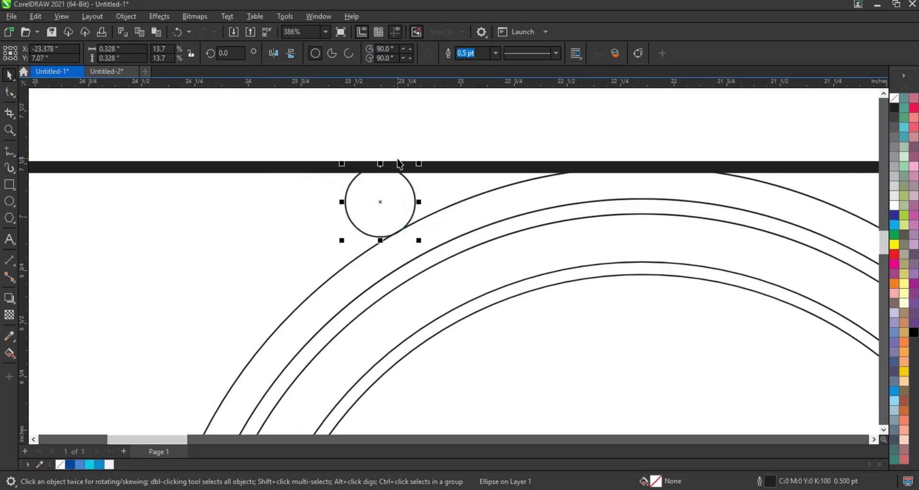
Add a copy of the small circle aligned with the middle rectangle's bottom edge.
scroll(399, 164, "down", 5)
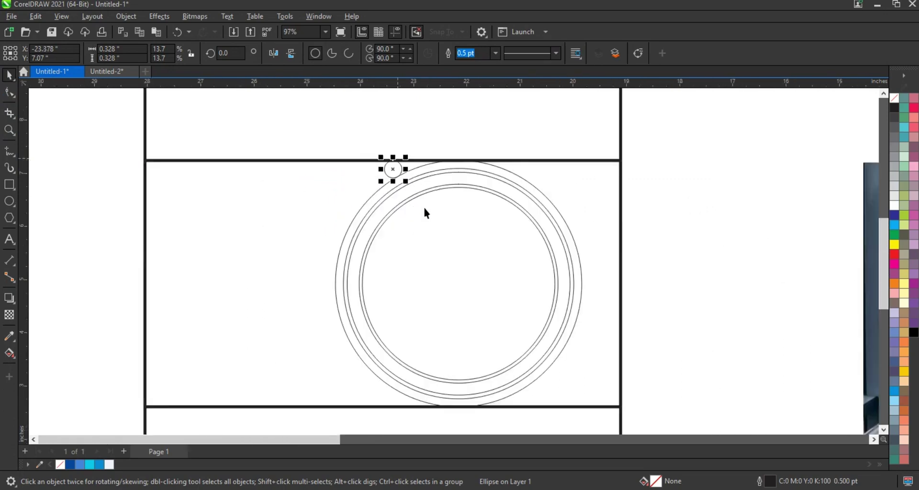
left_click(274, 407, "shift")
key("b")
left_click(108, 354)
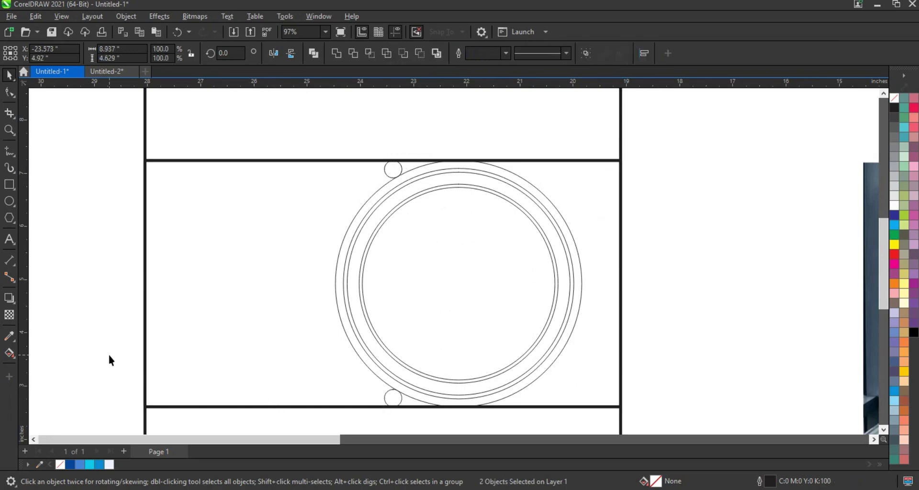
Smart-fill the region left of the large circle and both small circles with blue #336699.
left_click(13, 357)
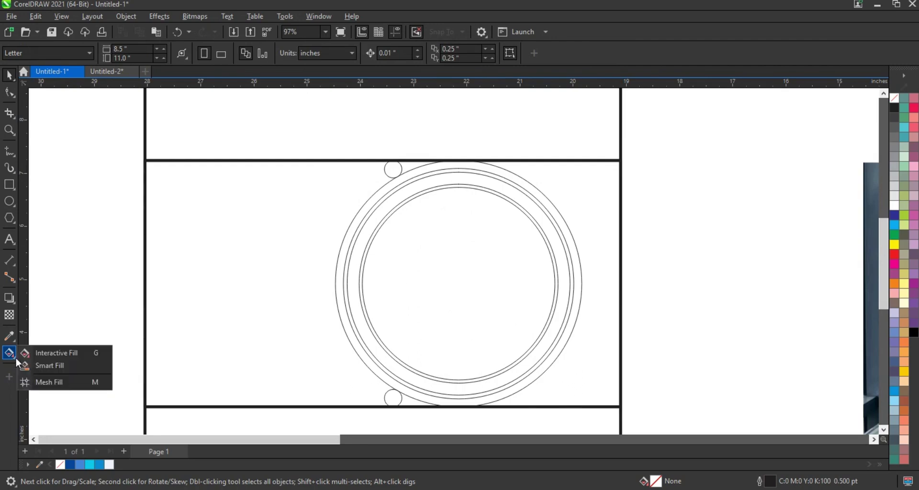
left_click(38, 364)
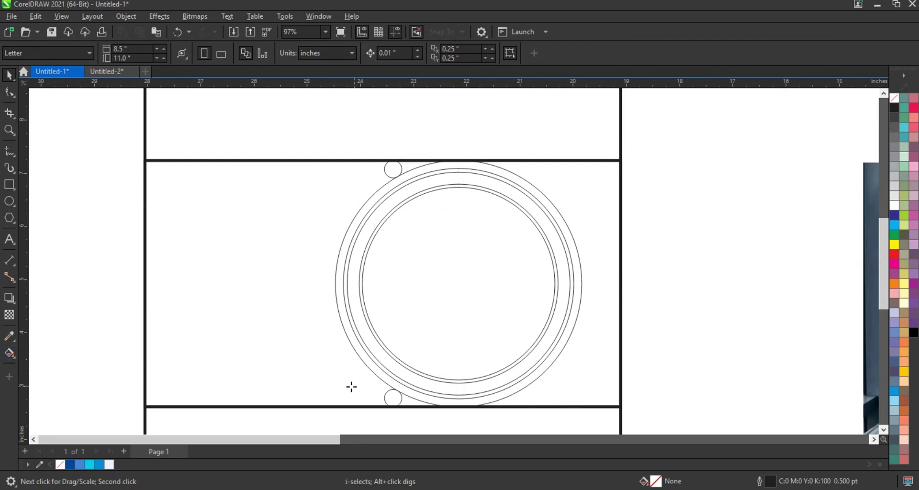
left_click(351, 387)
left_click(394, 400)
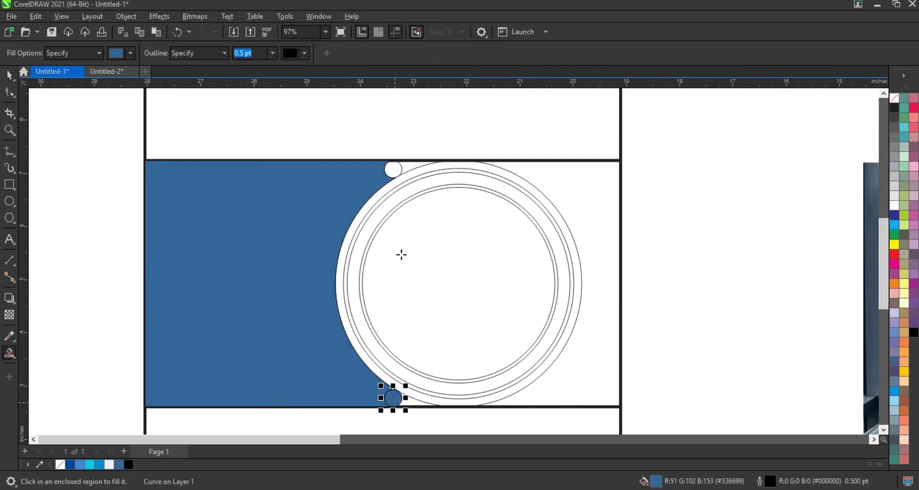
left_click(394, 171)
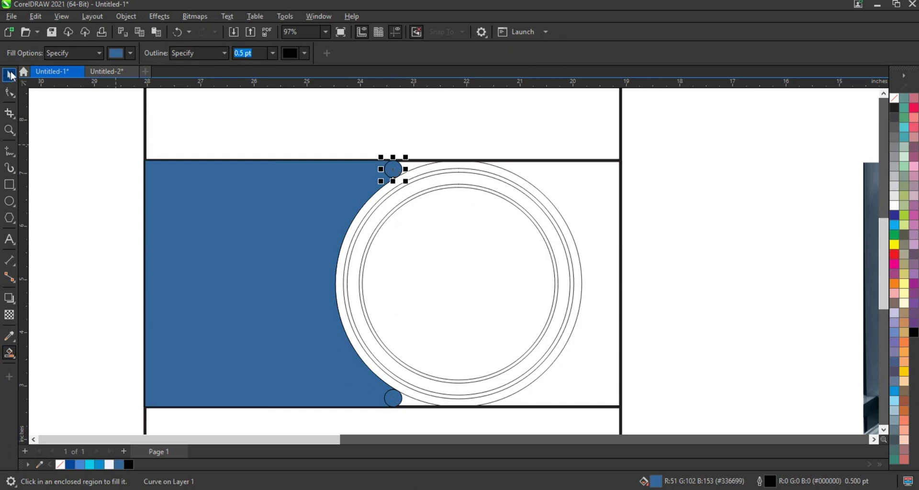
Weld the two small filled circles to the left panel and fill the merged shape with dark blue #04479A.
key("space")
left_click(392, 399, "shift")
left_click(289, 333, "shift")
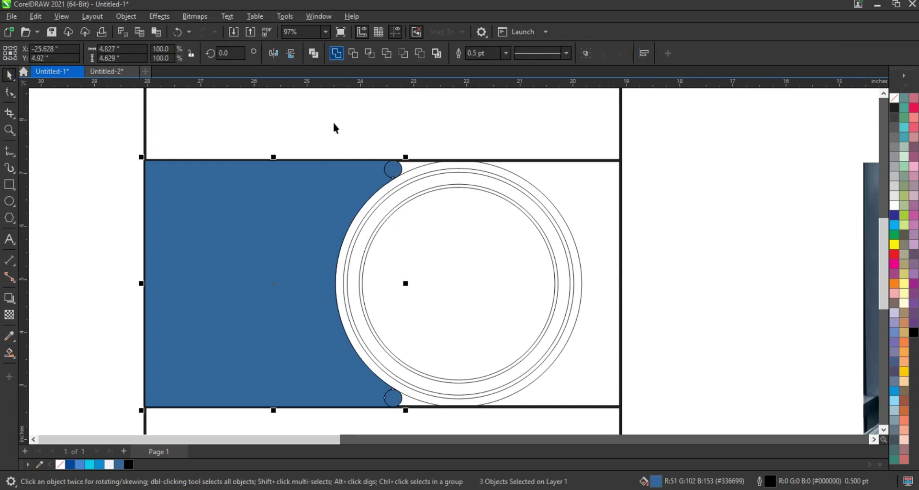
left_click(71, 465)
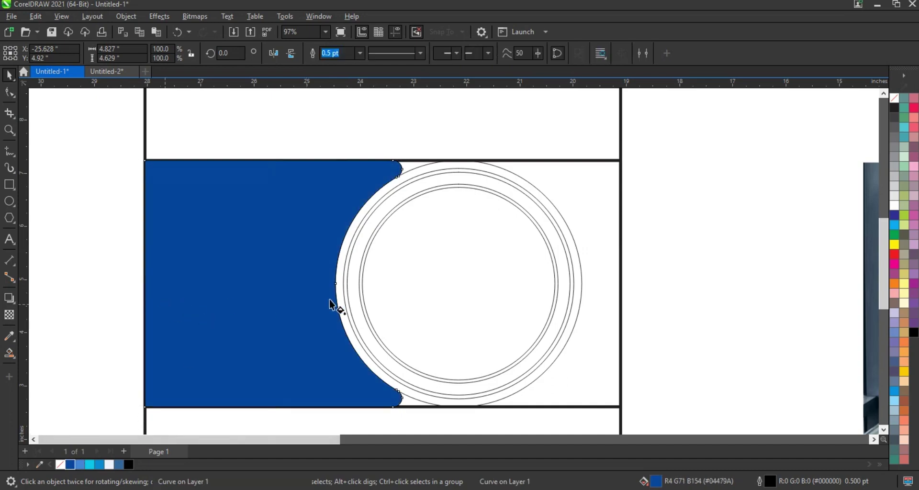
Apply a horizontal linear fountain fill to the panel, running from dark blue to a lighter blue.
key("g")
left_click_drag(166, 304, 362, 303)
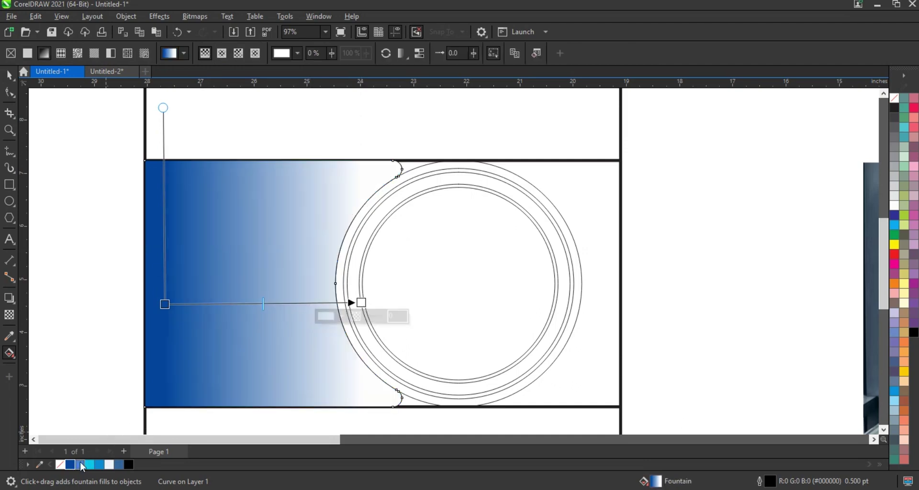
left_click_drag(81, 464, 391, 304)
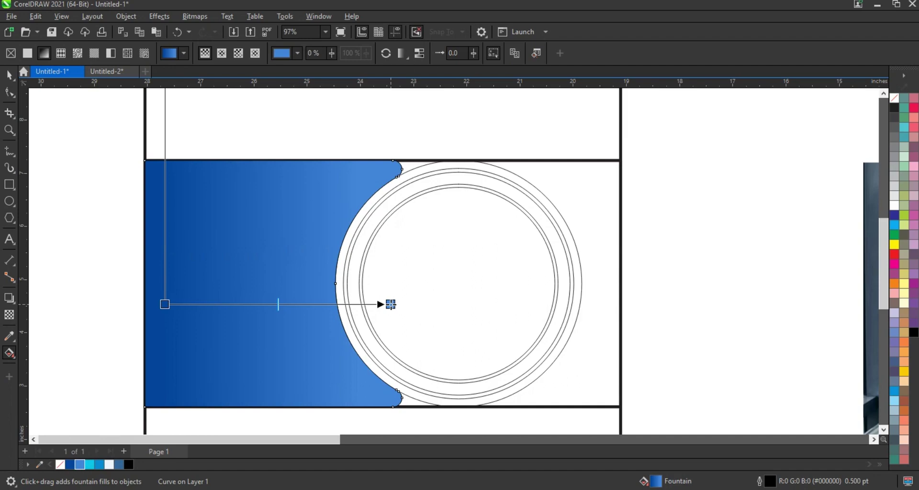
Add a concentric copy of the 4.33-inch circle, enlarged to about 4.4 inches wide.
left_click(9, 75)
left_click(415, 159)
key("shift+F2")
scroll(592, 102, "up", 1)
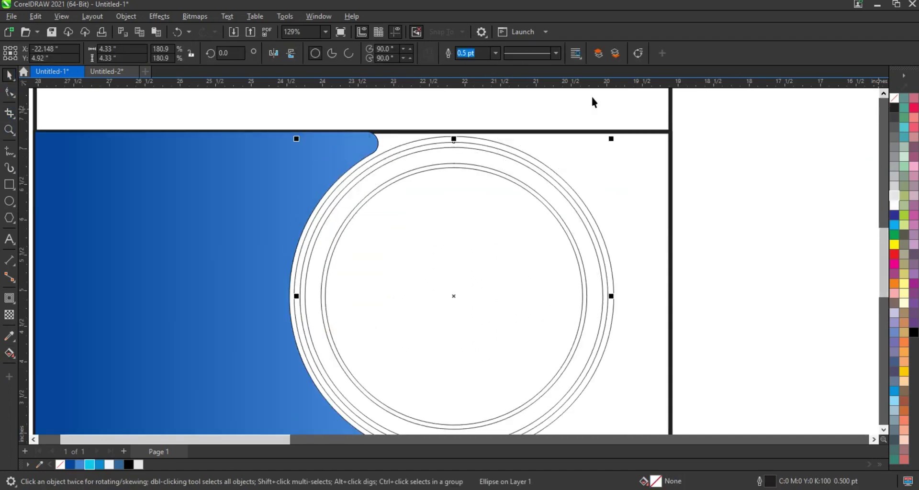
left_click_drag(611, 139, 616, 139)
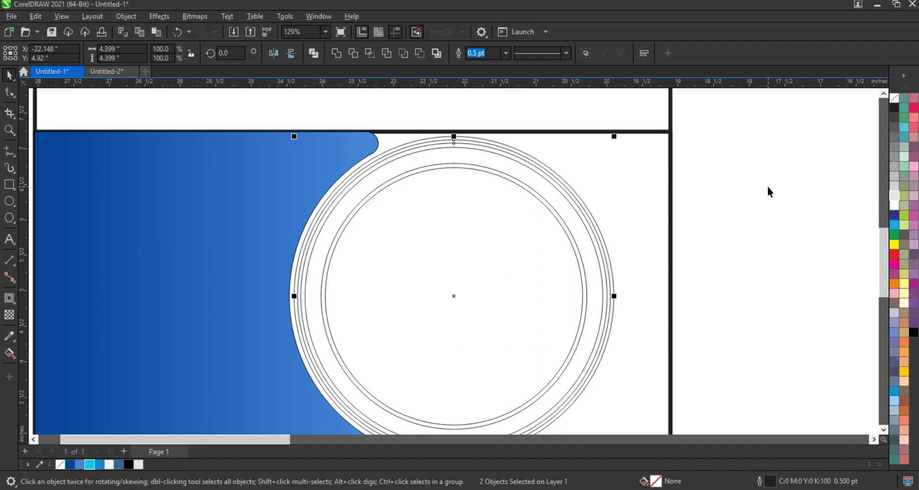
Draw a small circle about 0.155 inches wide across the ring lines near the panel's upper corner.
left_click(769, 191)
left_click(10, 130)
left_click_drag(348, 126, 509, 208)
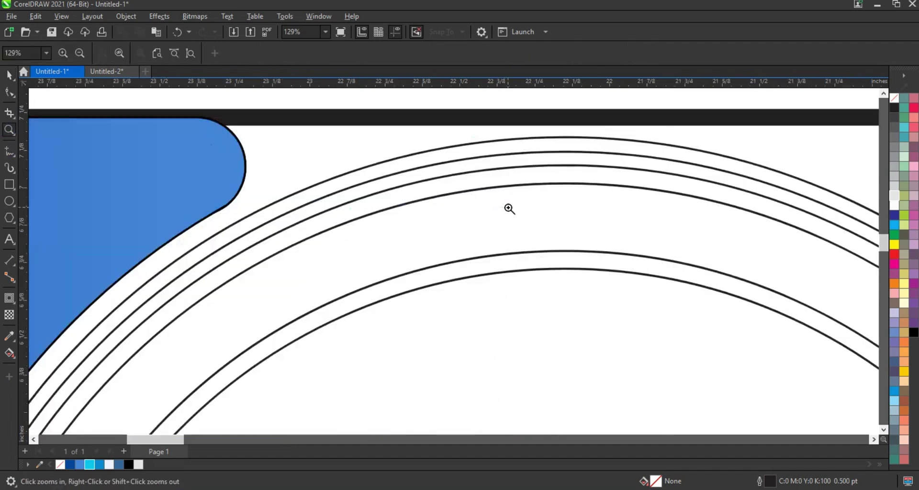
left_click(10, 201)
left_click_drag(294, 192, 335, 236)
key("space")
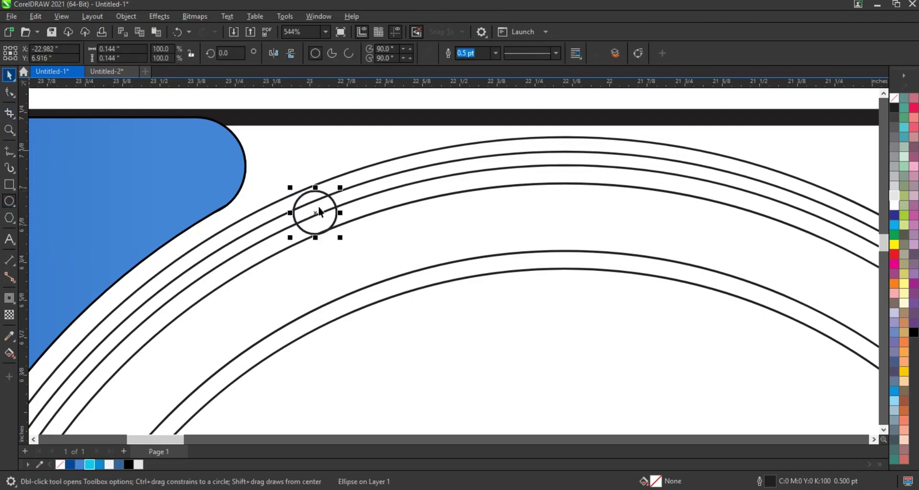
left_click_drag(290, 188, 285, 182)
scroll(389, 181, "down", 1)
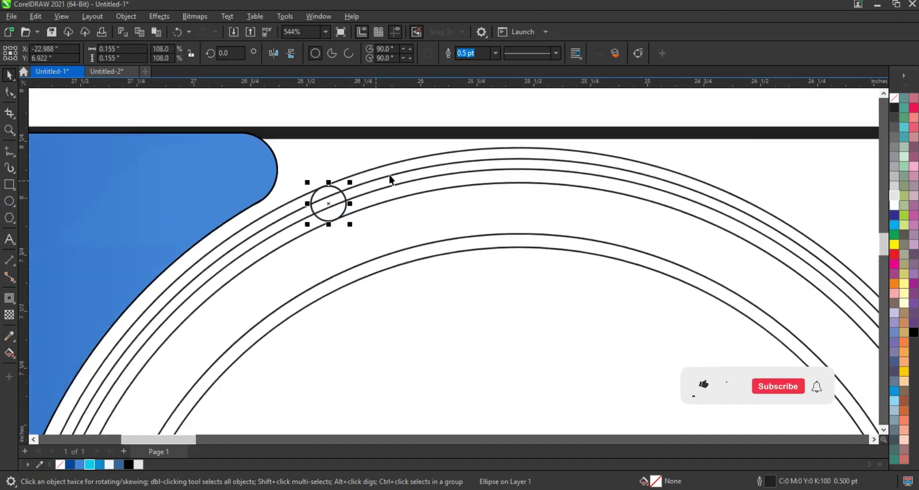
Copy the small circle straight down to the matching spot on the lower part of the ring lines.
scroll(392, 177, "down", 4)
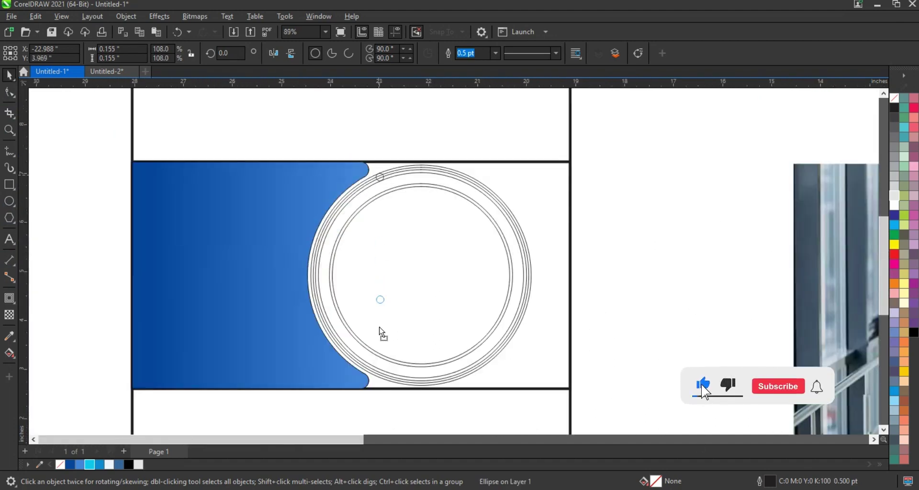
left_click_drag(379, 328, 379, 374)
right_click(380, 374)
key("shift+F2")
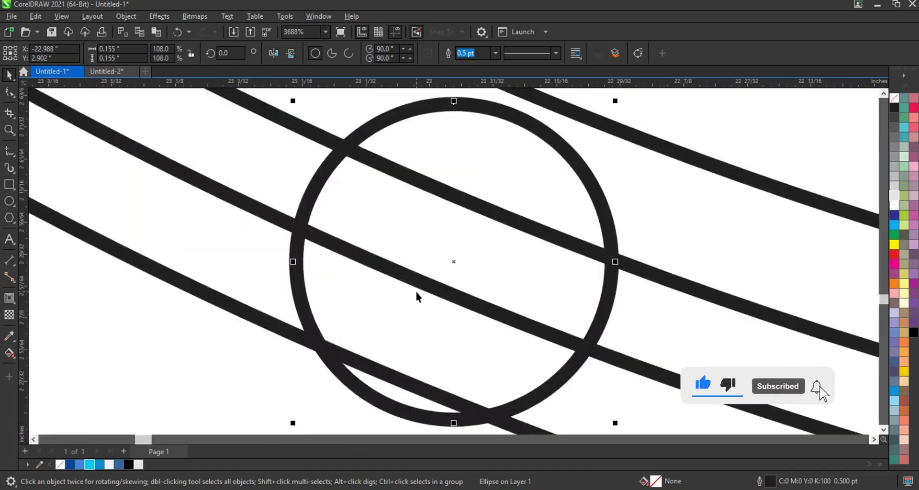
scroll(417, 293, "down", 1)
key("Up")
mouse_move(268, 124)
left_mouse_down()
mouse_move(349, 228)
mouse_move(528, 353)
left_mouse_up()
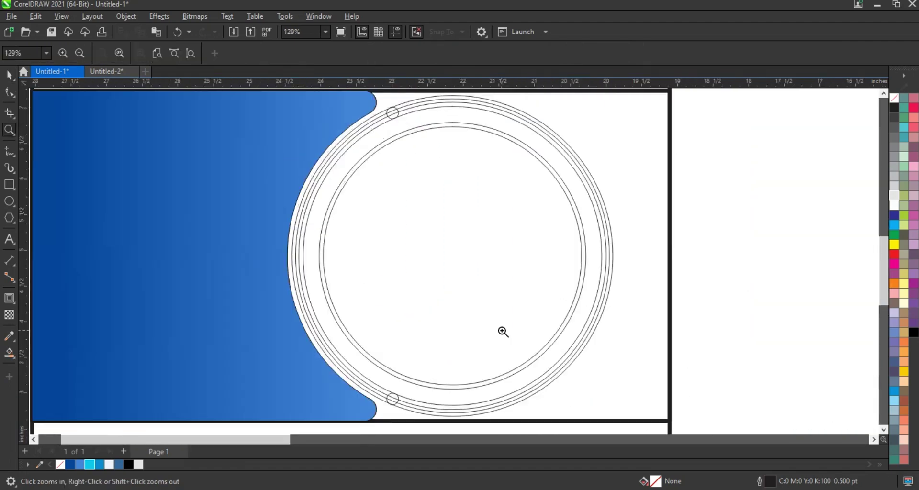
Smart-fill the thin arc left of the small circles with blue #336699 and delete the two circles that bounded it.
left_click(9, 355)
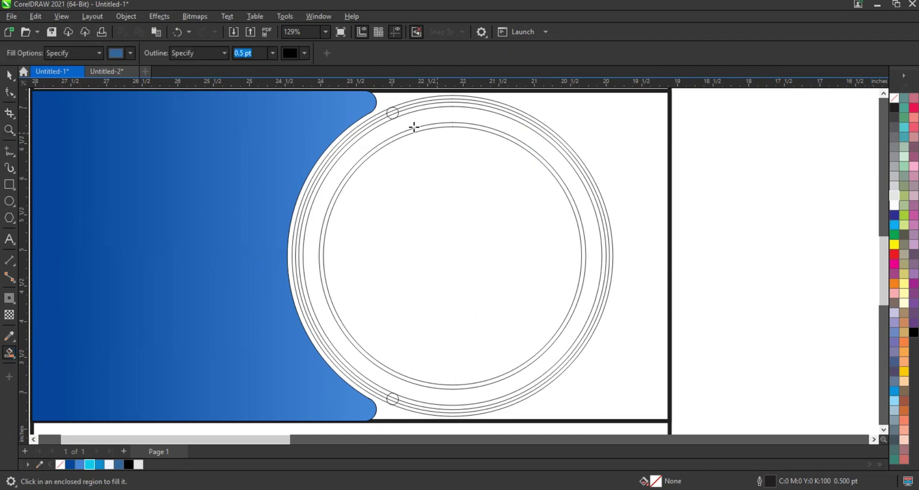
left_click(382, 119)
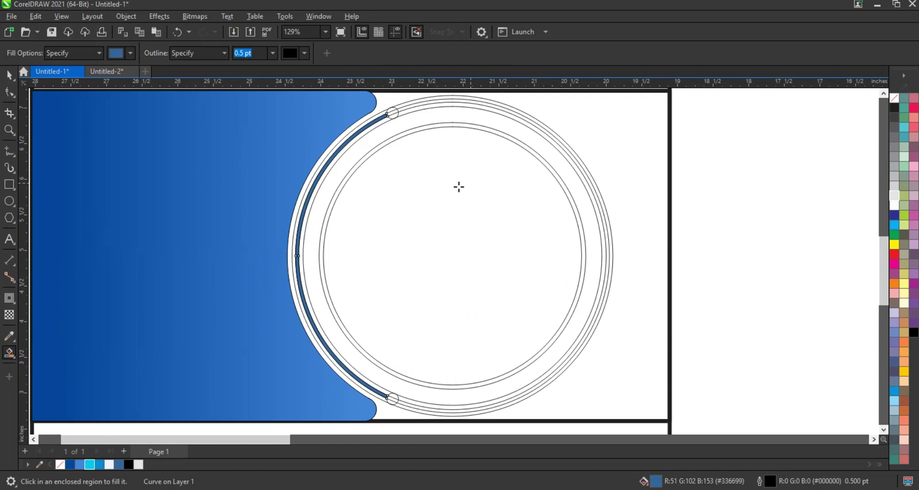
left_click(9, 75)
left_click(418, 111)
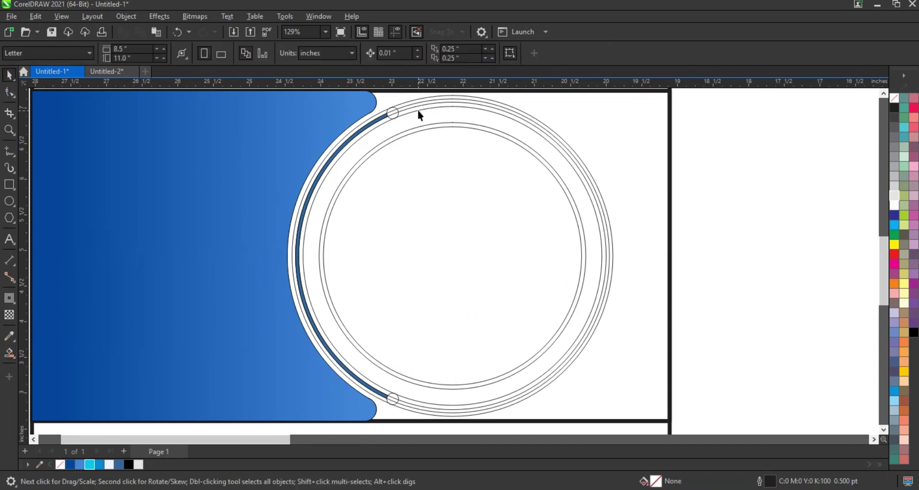
left_click(414, 106)
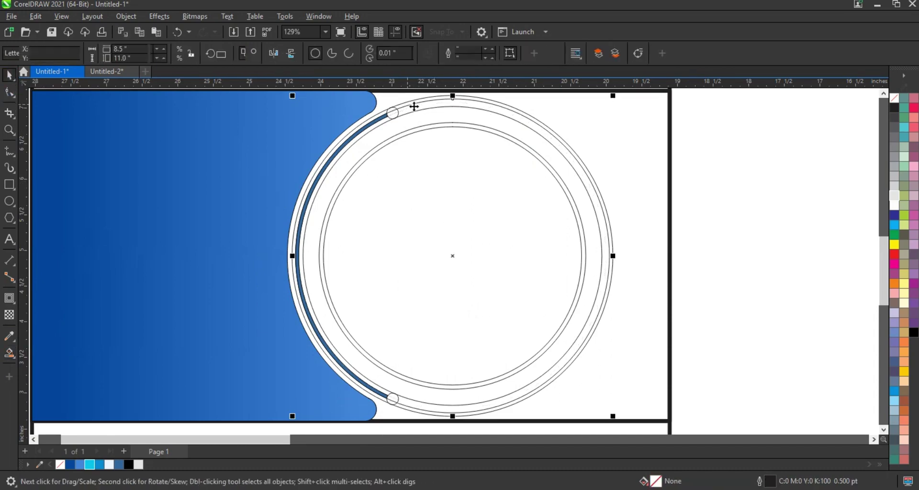
left_click(447, 115)
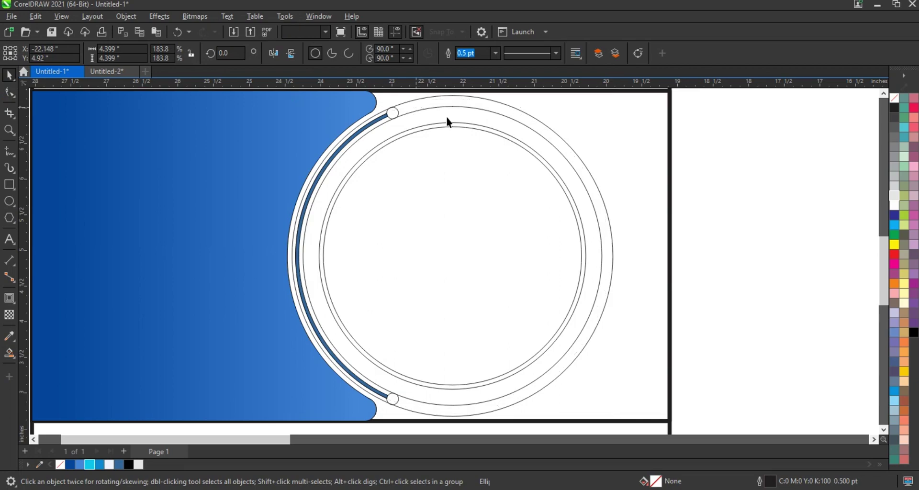
Smart-fill the wide ring section on the right and both small end circles with blue #336699.
left_click(9, 354)
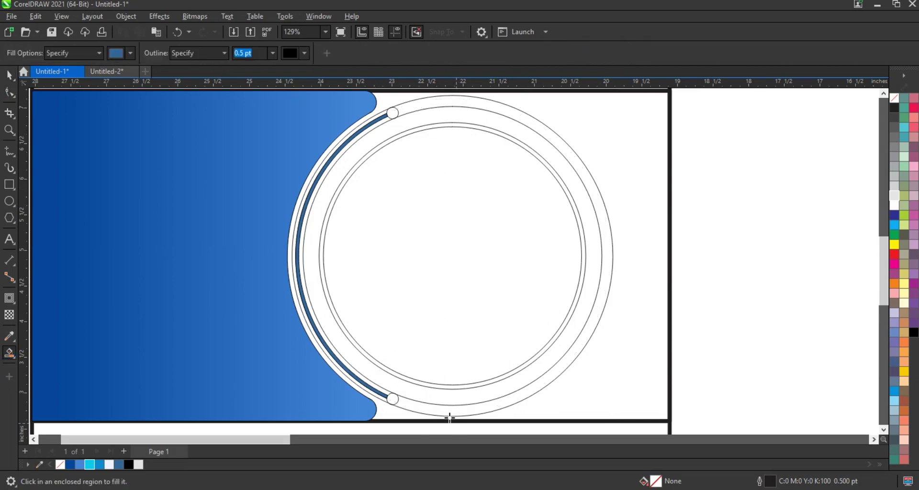
left_click(392, 398)
left_click(393, 113)
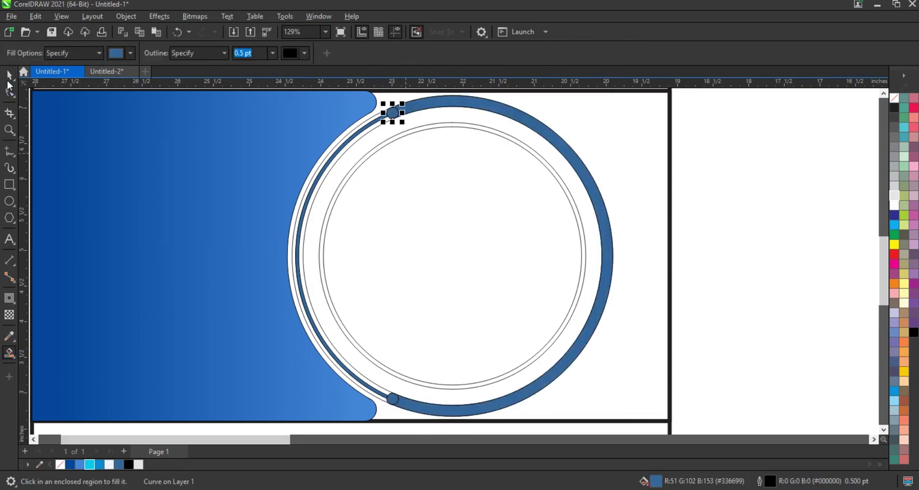
Weld the wide ring section with its two small end circles and fill the merged shape with medium blue.
left_click(9, 76)
left_click(473, 104)
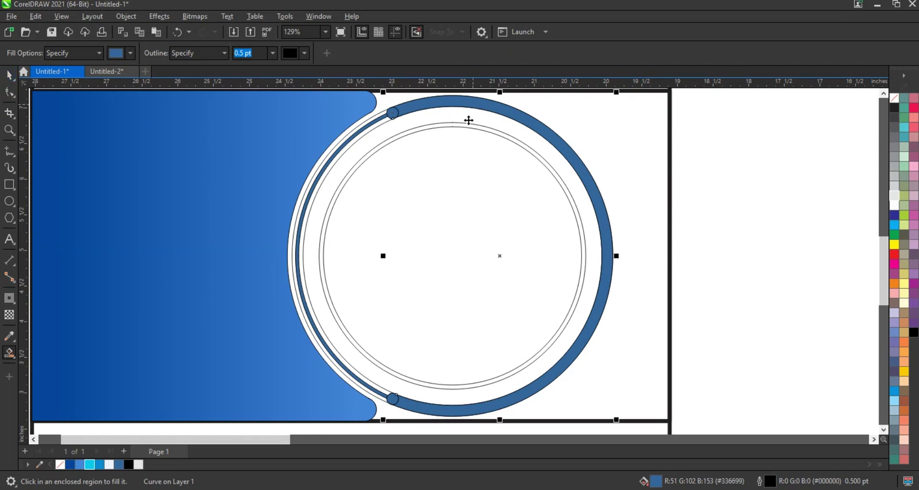
left_click(391, 399, "shift")
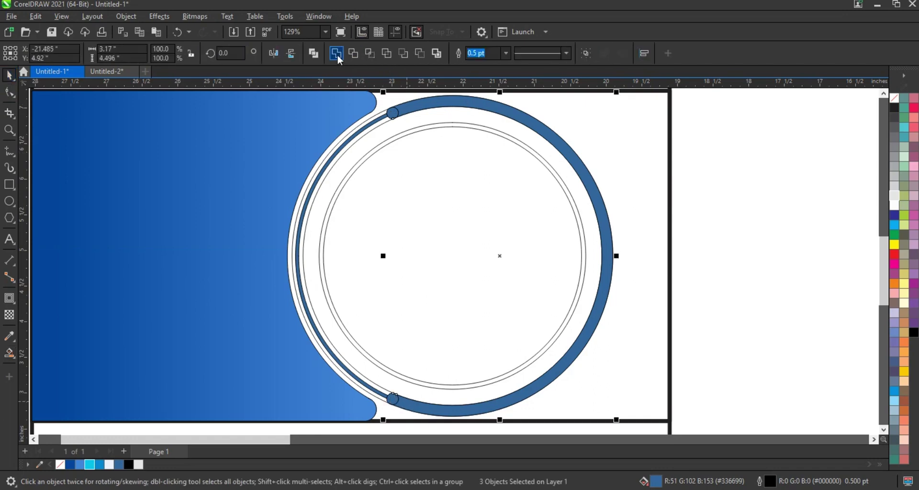
left_click(336, 54)
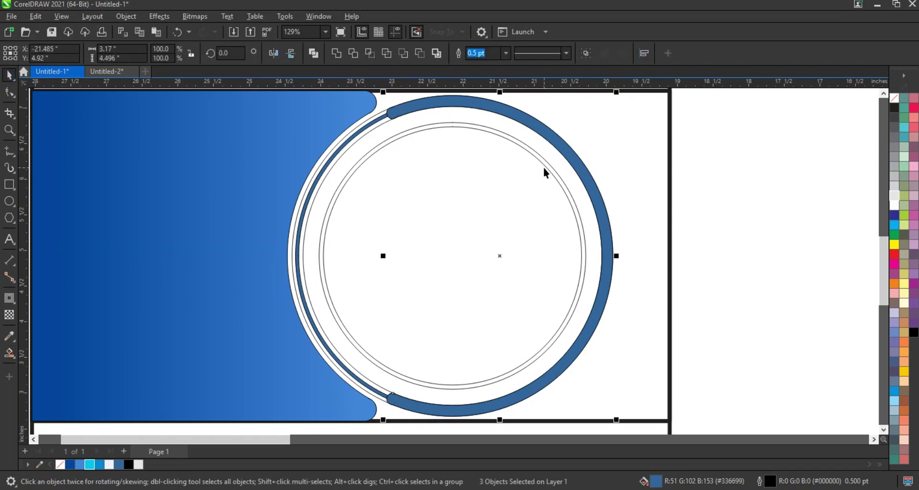
left_click(99, 464)
Fill the thin left arc with cyan and delete the two leftover construction circles around the ring.
left_click(329, 161)
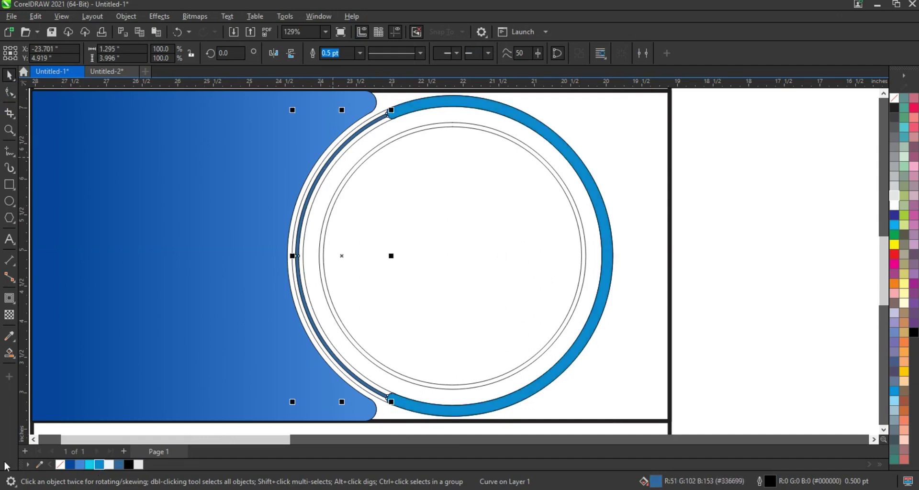
left_click(89, 464)
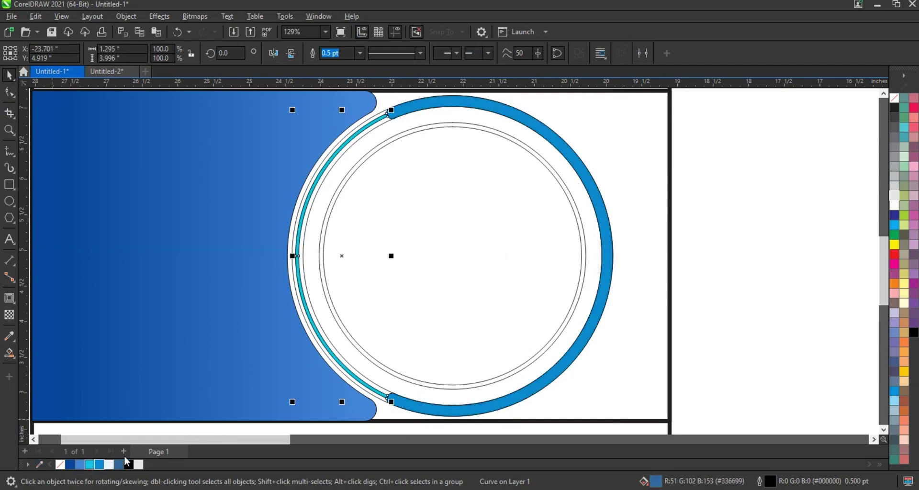
left_click(695, 223)
left_click(371, 128)
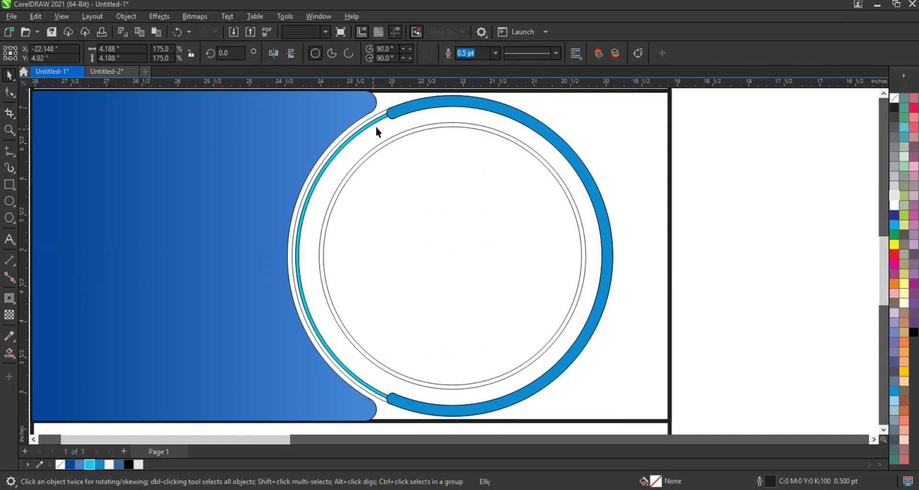
left_click(376, 115)
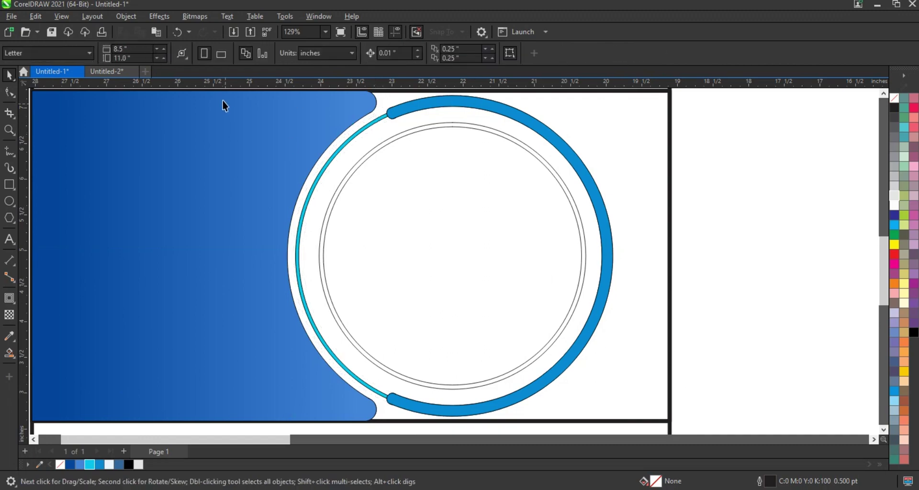
Apply a horizontal linear fountain fill to the wide ring, from dark blue #04479A on its right side to lighter blue.
left_click(411, 105)
left_click(71, 465)
key("g")
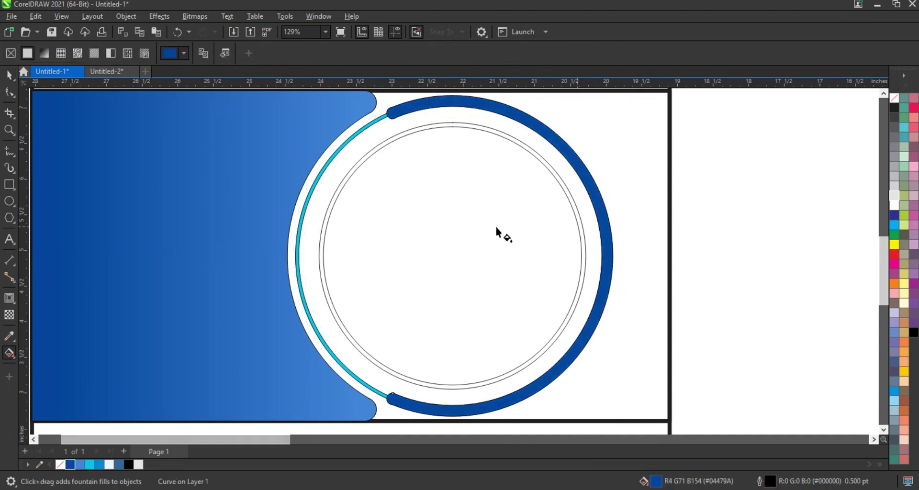
left_click_drag(578, 227, 309, 227)
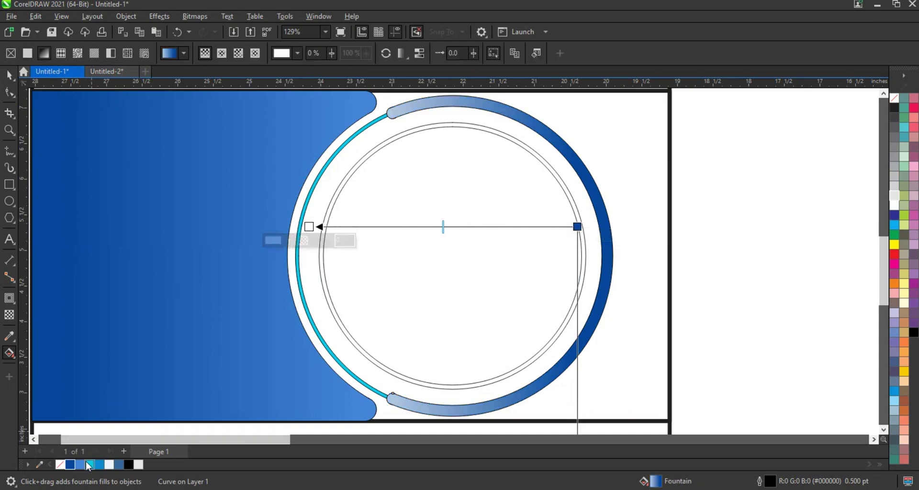
left_click_drag(87, 463, 308, 227)
left_click_drag(309, 226, 298, 226)
left_click(10, 75)
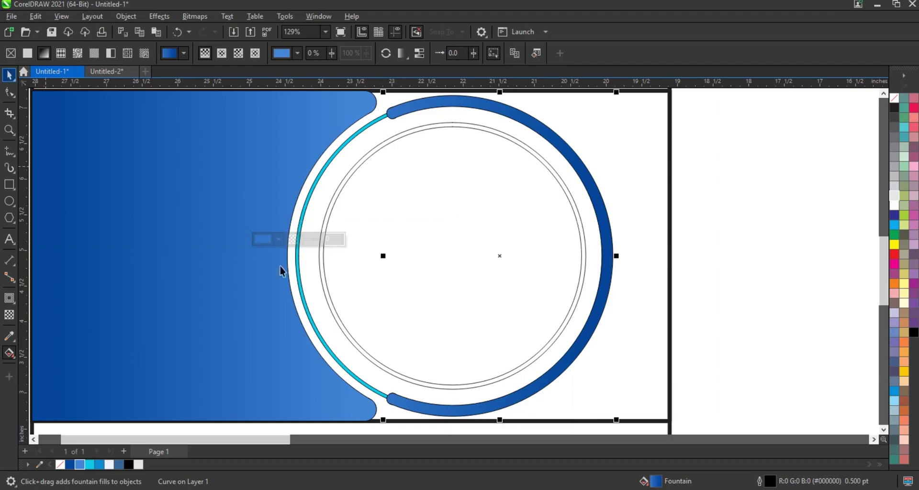
Delete the outlined horizontal rectangle around the panel and circular frame.
scroll(424, 268, "down", 2)
left_click(653, 228)
left_click(517, 194)
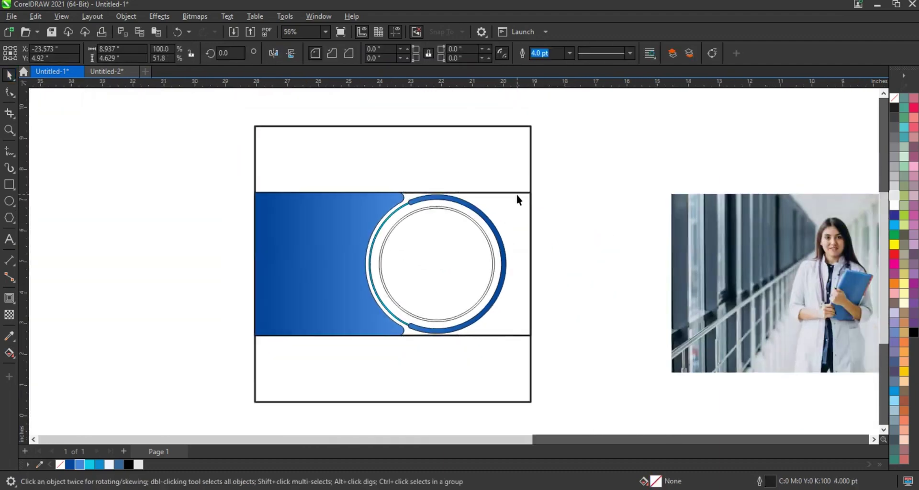
key("Delete")
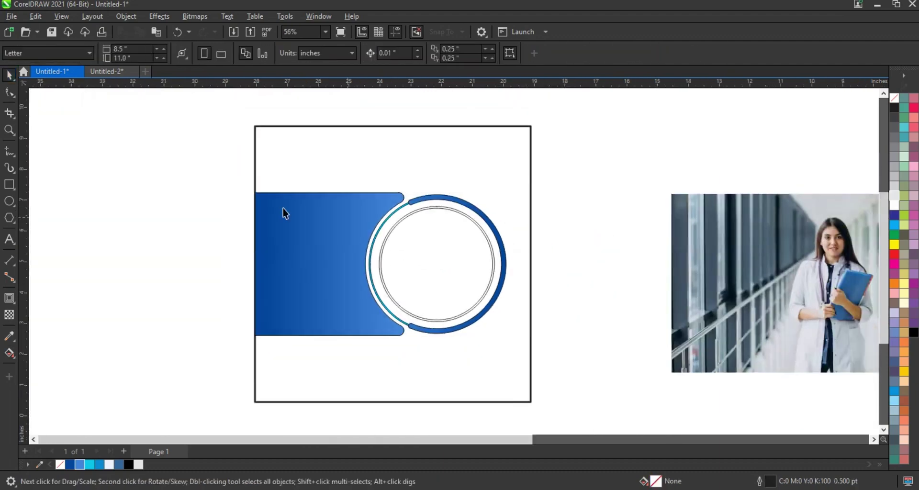
left_click_drag(204, 169, 514, 375)
left_click(514, 376)
left_click(9, 201)
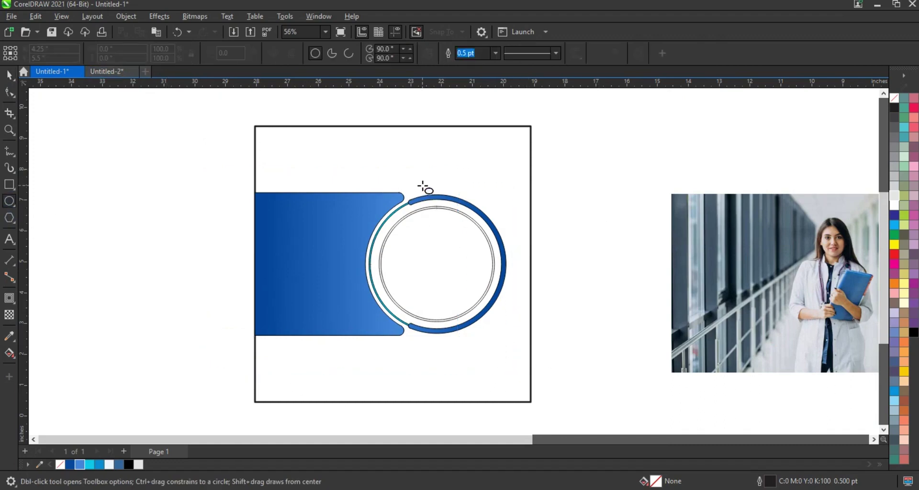
left_click_drag(422, 182, 546, 317)
key("ctrl+z")
Copy an inner circle to the right, enlarge it to about 4.74 inches wide and fill it with cyan #01CBE9.
left_click(9, 75)
left_click_drag(475, 257, 539, 263)
left_click_drag(559, 202, 577, 190)
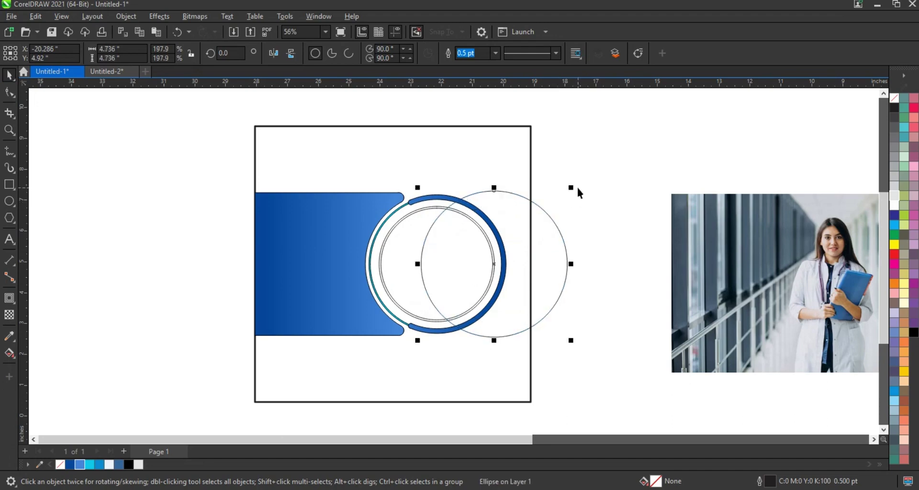
left_click(90, 464)
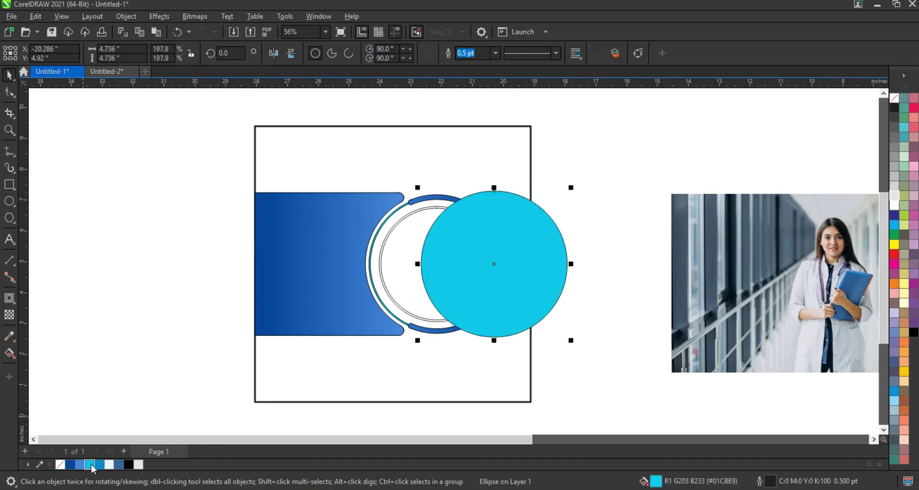
Send the cyan circle backward until it sits behind the blue ring and the inner circles.
key("ctrl+Page_Down")
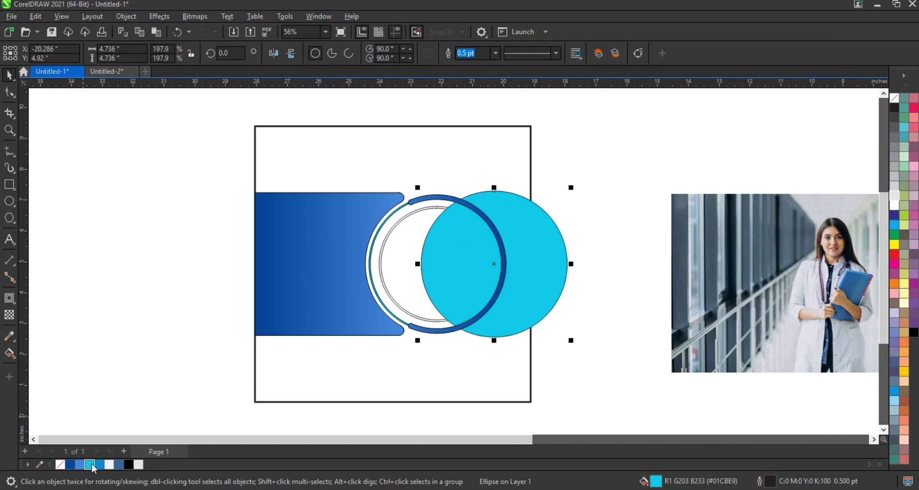
key("ctrl+Page_Down")
key("ctrl+Page_Down")
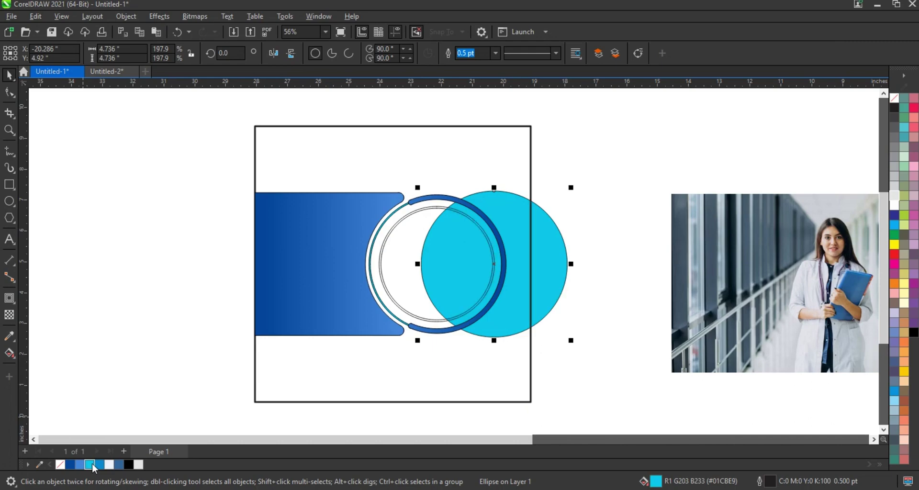
key("ctrl+z")
left_click(599, 335)
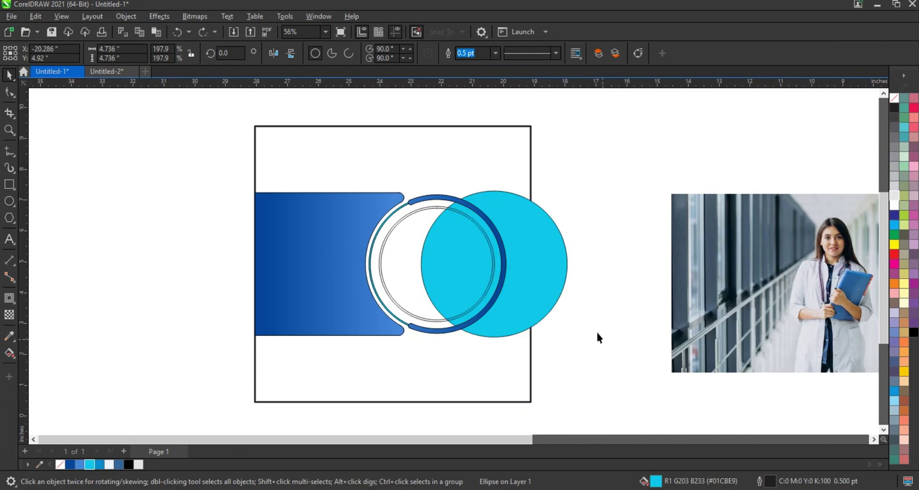
Fill the innermost circle with white and the slightly larger circle around it with 10% black.
left_click(433, 211)
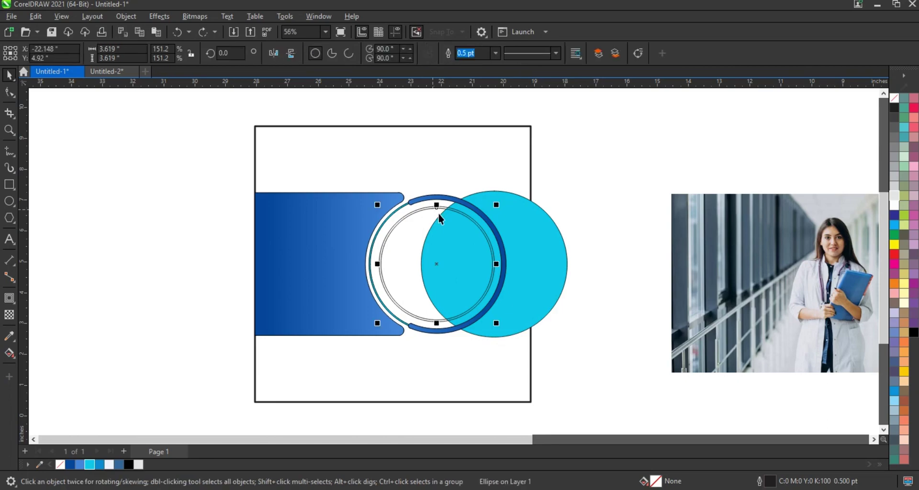
left_click(895, 205)
left_click(630, 171)
left_click(431, 207)
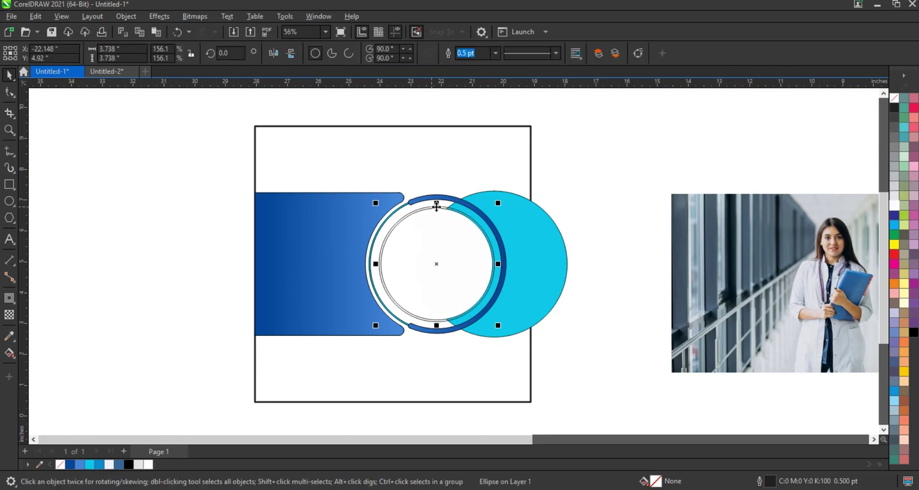
left_click(895, 196)
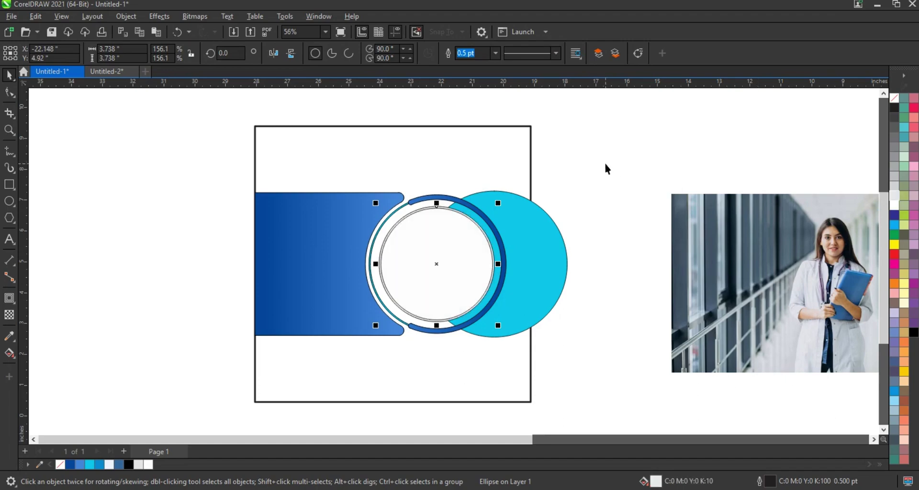
left_click(605, 165)
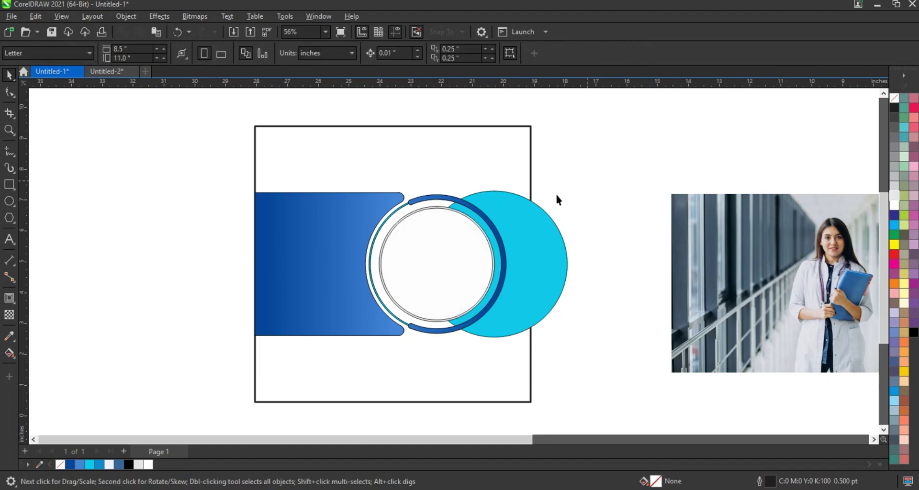
Bring the white circle, the grey circle around it and the large cyan circle to the front of the blue ring.
left_click(468, 218)
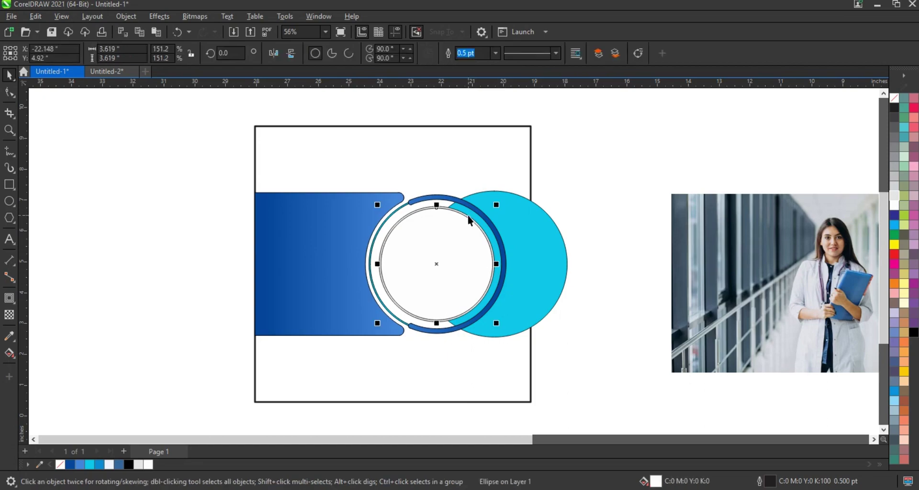
left_click(468, 217, "shift")
left_click(554, 234, "shift")
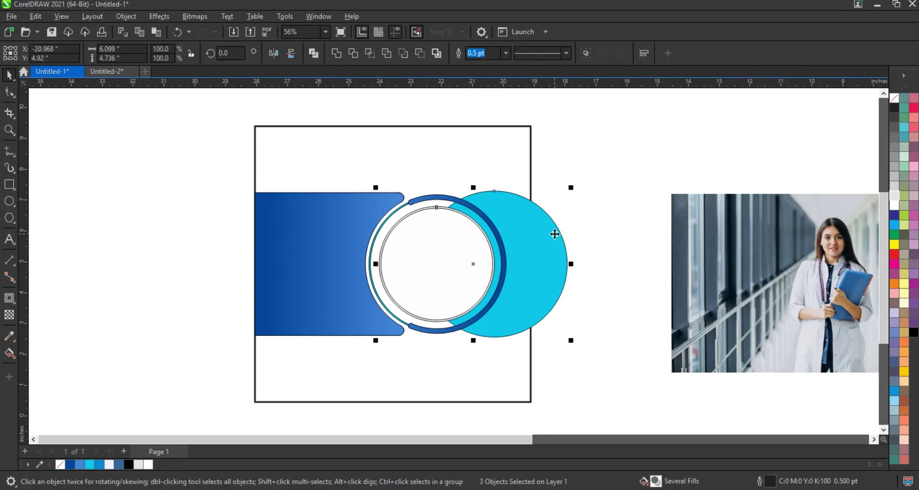
key("shift+Page_Up")
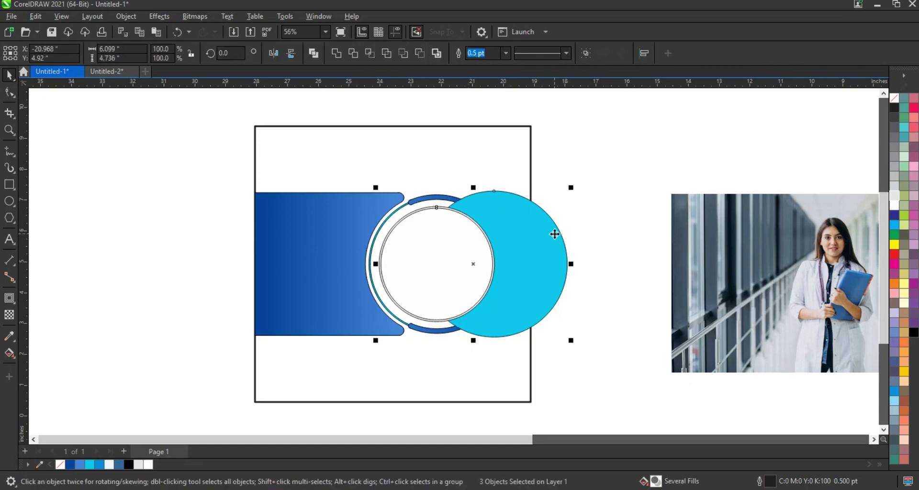
Fill the large cyan circle with a horizontal linear gradient from dark blue at its right edge to cyan beneath the inner circles.
left_click(590, 226)
left_click(512, 223)
left_click(70, 466)
key("g")
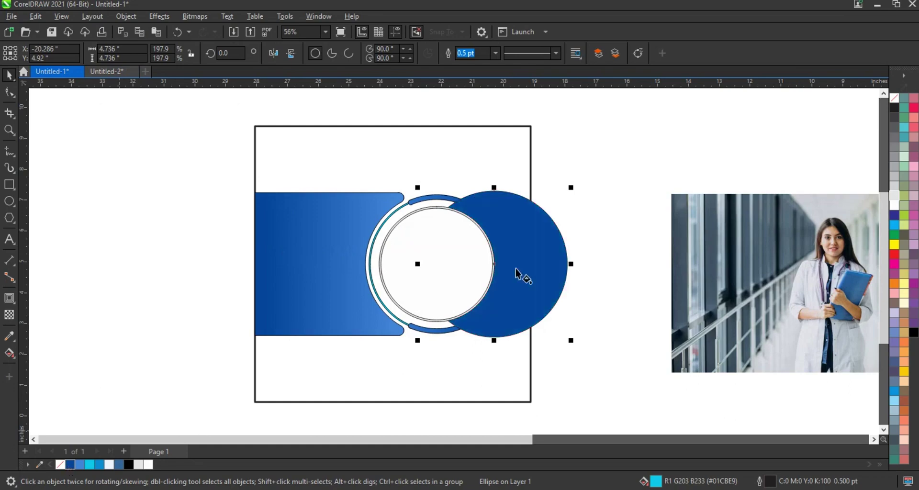
left_click_drag(533, 262, 449, 264)
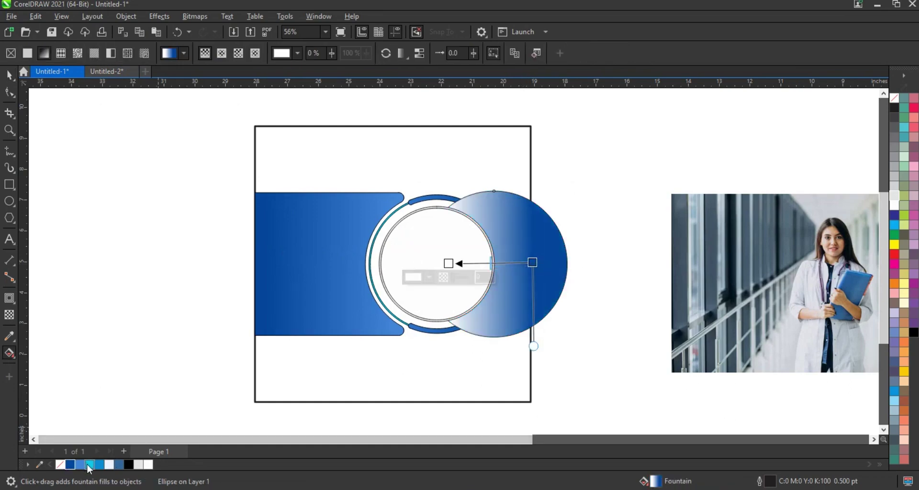
left_click_drag(502, 273, 448, 263)
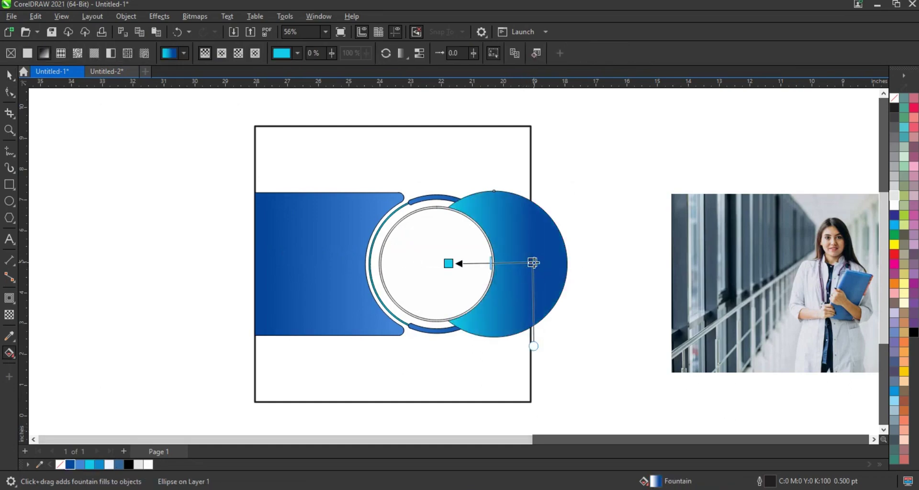
left_click_drag(533, 262, 557, 262)
left_click_drag(448, 264, 459, 263)
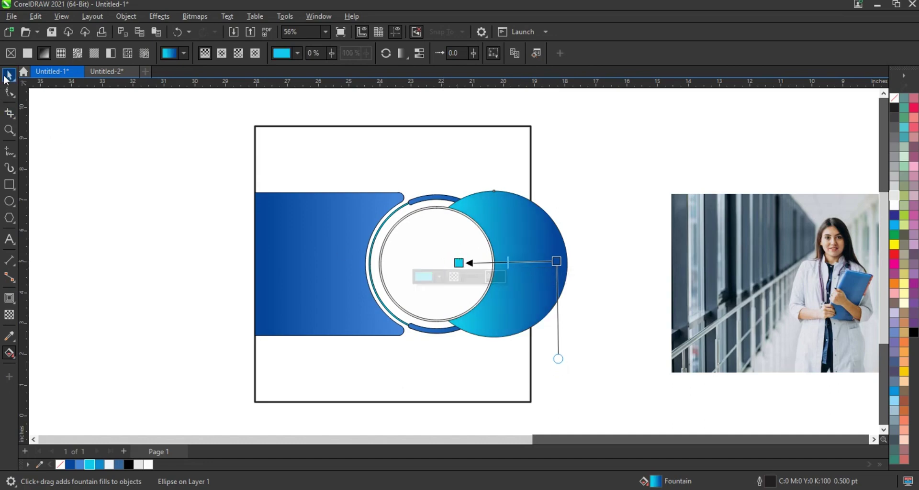
Remove the outline from the large blue-to-cyan gradient circle.
left_click(6, 77)
right_click(893, 101)
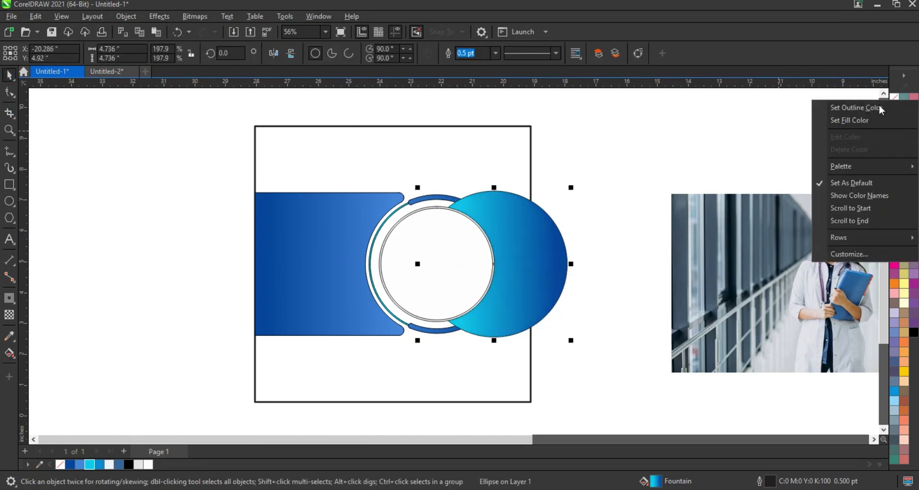
left_click(881, 107)
left_click(616, 159)
PowerClip the doctor photo into the white innermost circle, scale it to about 7.28 inches wide and position the doctor inside the frame.
left_click(757, 279)
left_click(452, 249)
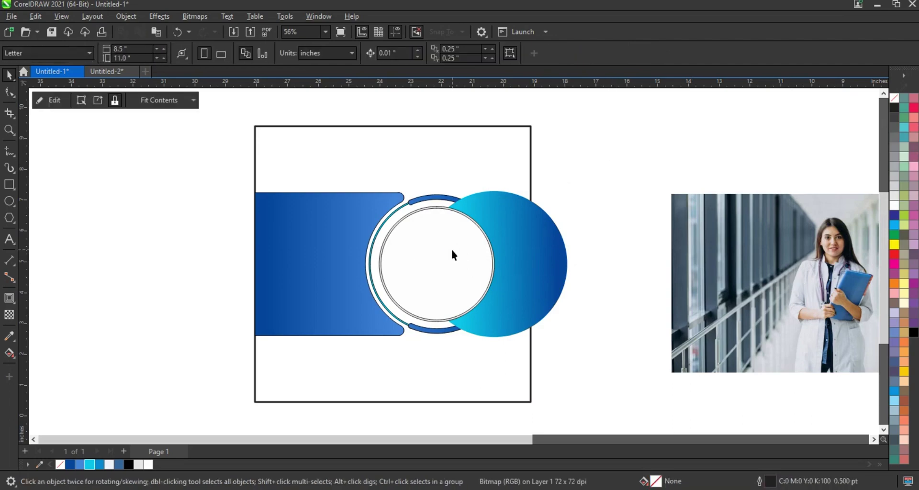
double_click(449, 257)
left_click_drag(441, 266, 417, 279)
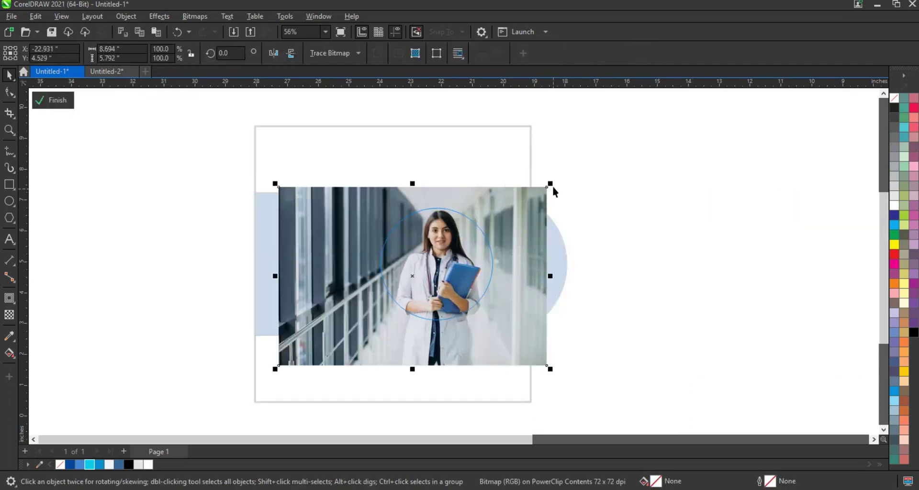
left_click_drag(550, 184, 527, 200)
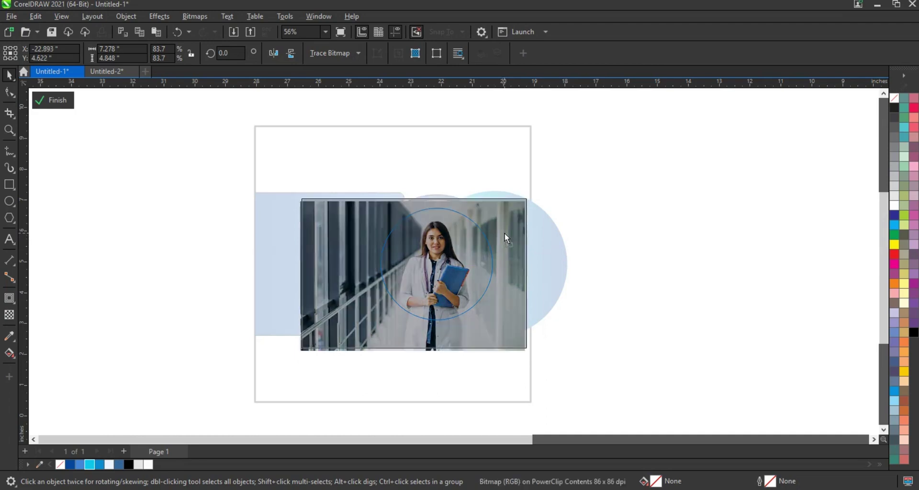
left_click_drag(505, 233, 505, 233)
left_click(638, 213, "ctrl")
left_click(634, 211)
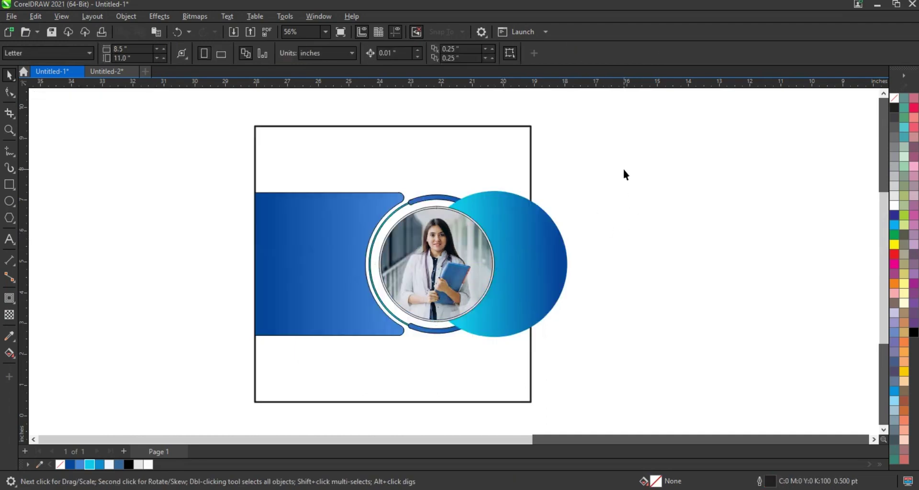
Remove the outlines from the blue panel, the ring arcs and all circles, leaving out the square page border.
left_click_drag(211, 360, 212, 358)
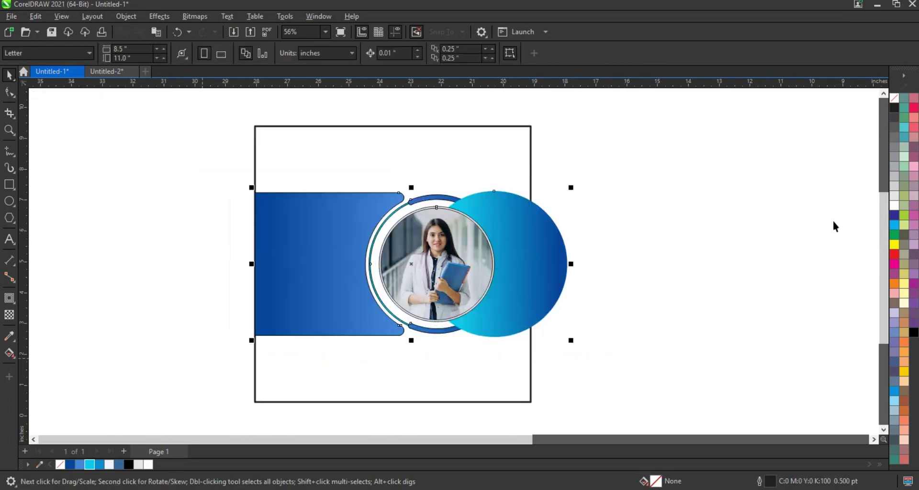
right_click(894, 102)
left_click(872, 108)
left_click(718, 157)
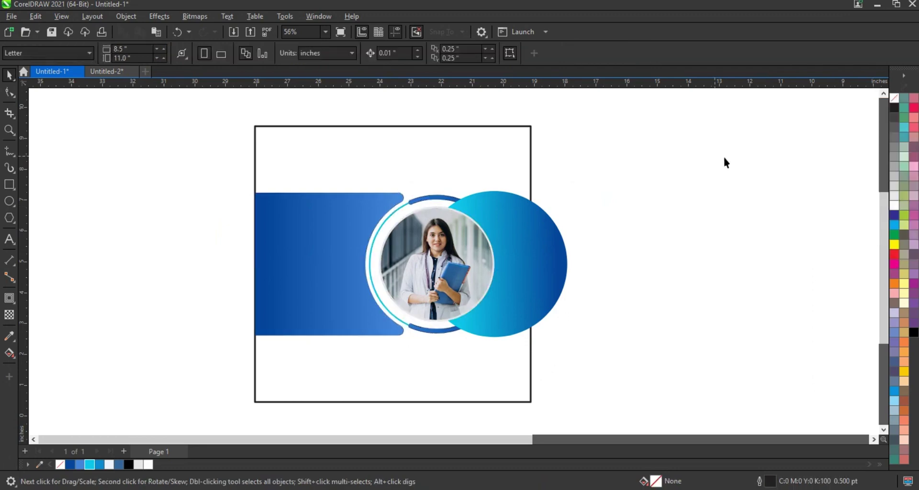
Make a dot-sized copy of the large blue-to-cyan gradient circle.
left_click(10, 131)
left_click_drag(294, 166, 596, 349)
left_click(9, 75)
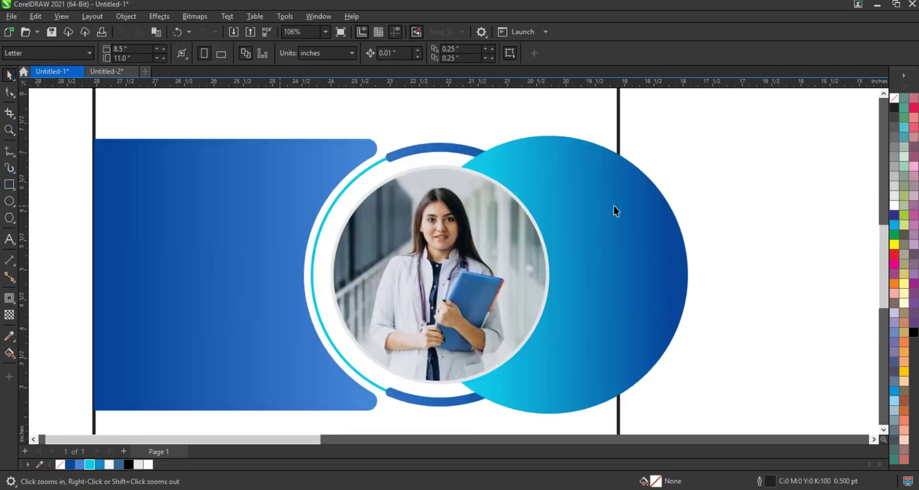
left_click(624, 194)
left_click_drag(692, 132, 564, 261)
right_click(565, 260)
Move the small gradient dot onto the thin cyan arc and align it with the arc's vertical middle.
left_click_drag(550, 277, 325, 254)
left_click(314, 295, "shift")
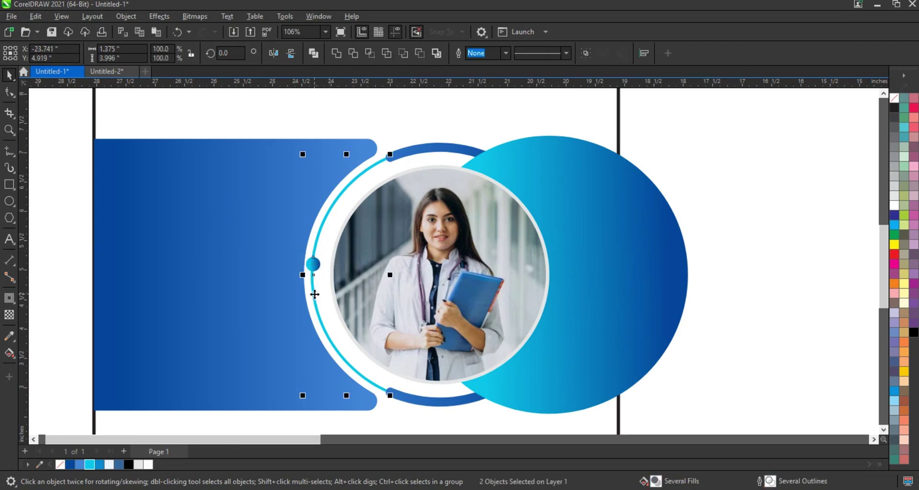
key("e")
scroll(736, 206, "down", 1)
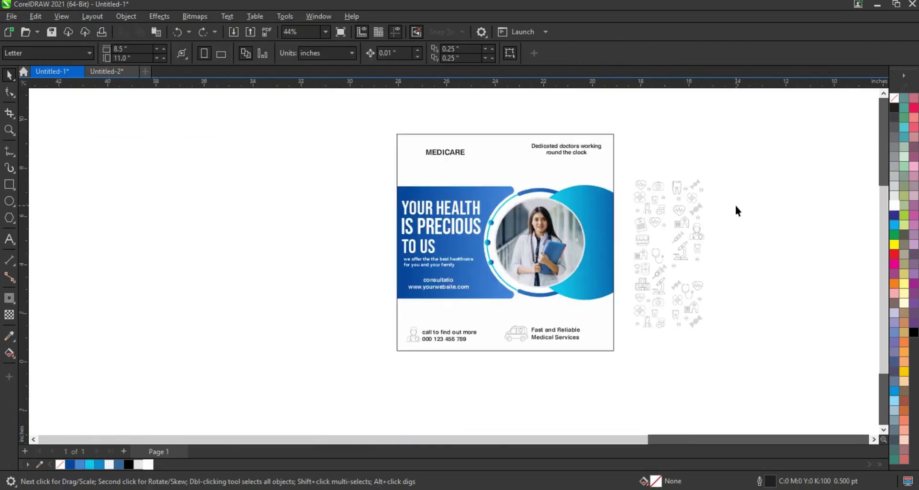
scroll(736, 206, "down", 1)
scroll(736, 206, "up", 3)
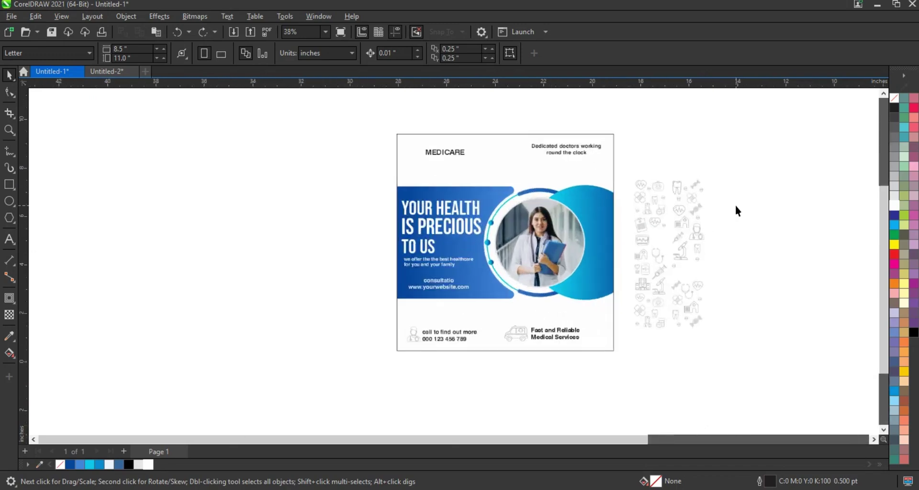